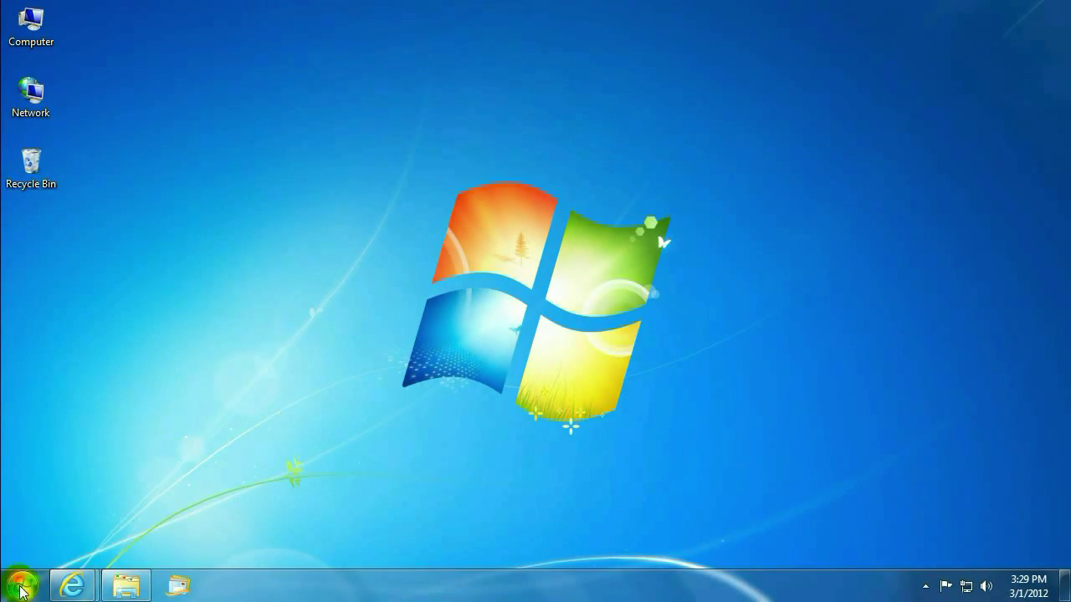
Open the Micro Center browser windows from Internet Explorer on the taskbar.
{"action": "left_click", "coordinate": [22, 585]}
{"action": "left_click", "coordinate": [68, 592]}
{"action": "mouse_move", "coordinate": [72, 585]}
{"action": "left_click", "coordinate": [96, 527]}
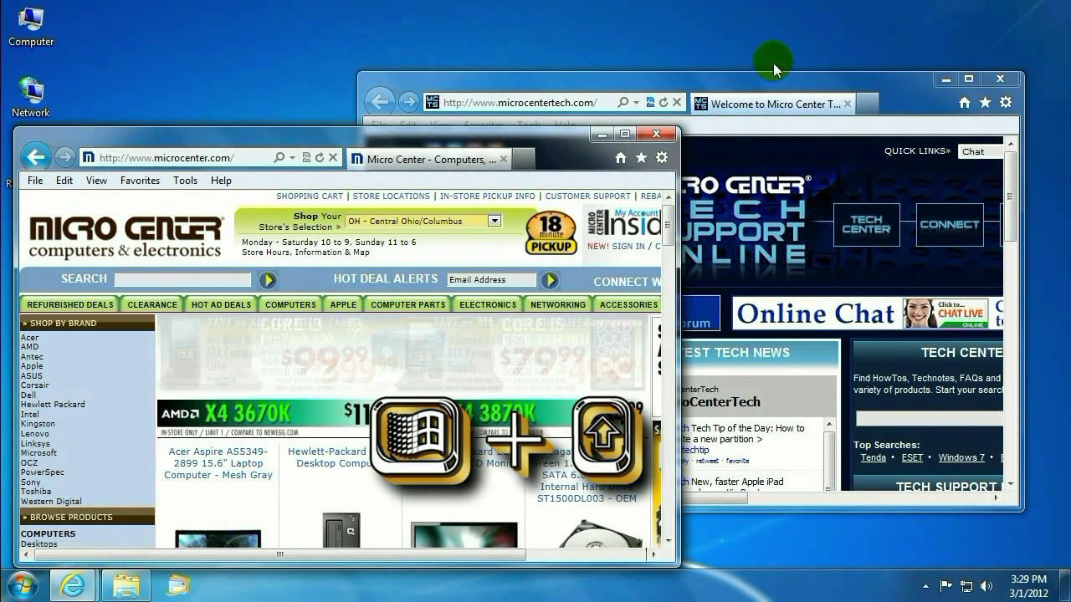
Maximize the tech support window with Win+Up, restore it, then snap it right.
{"action": "left_click", "coordinate": [772, 87]}
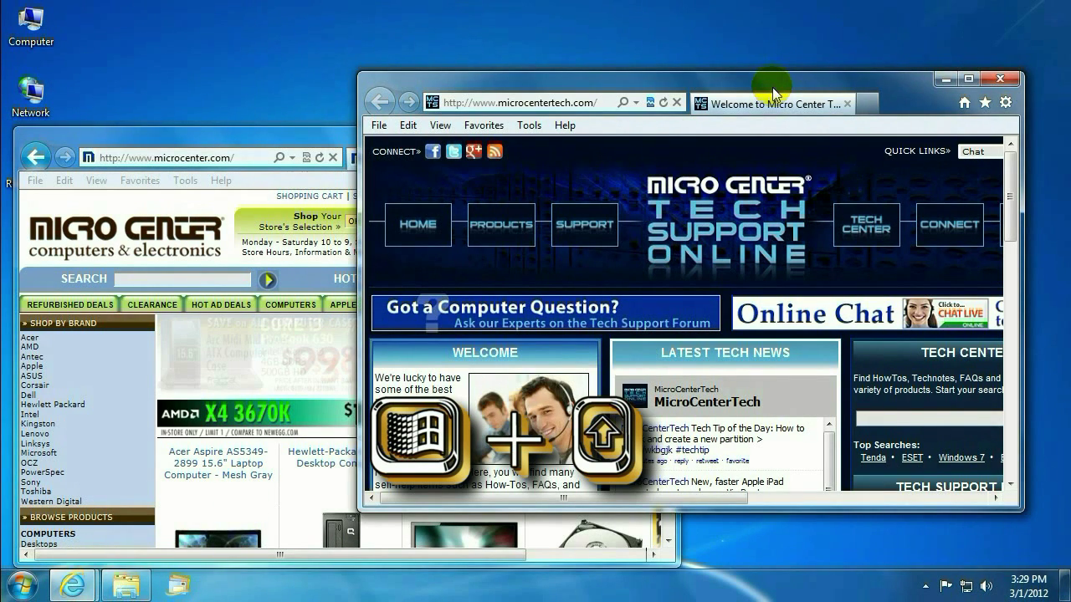
{"action": "key", "text": "super+Up"}
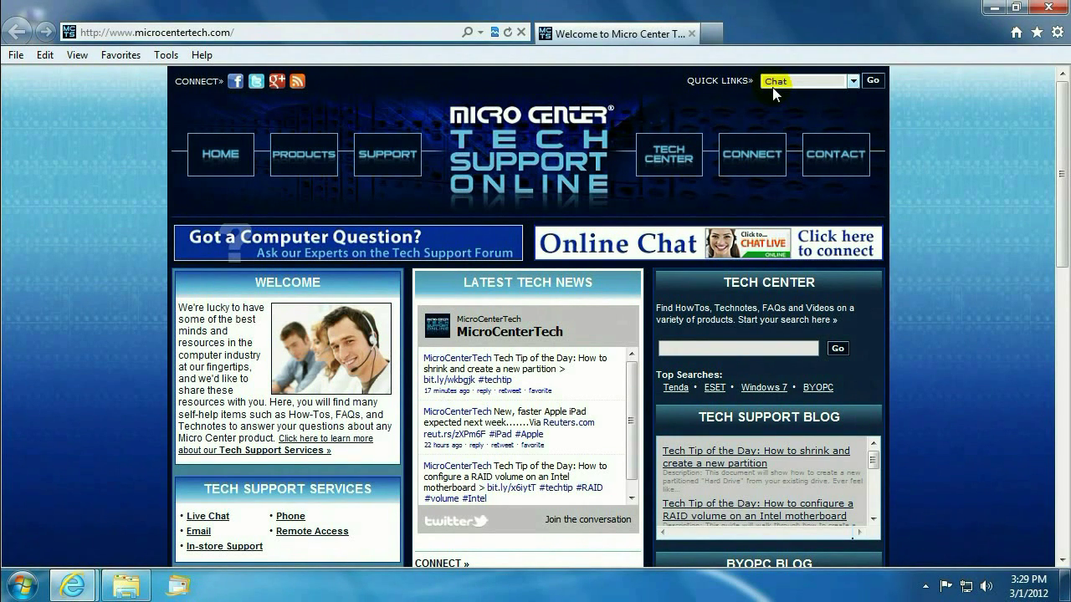
{"action": "key", "text": "super+Down"}
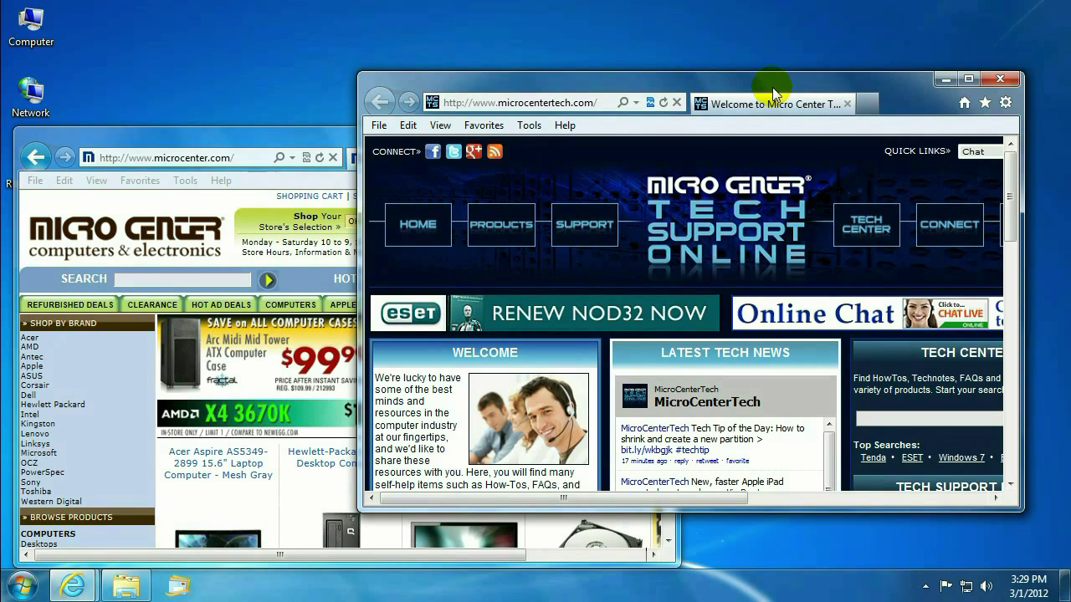
{"action": "key", "text": "super+Down"}
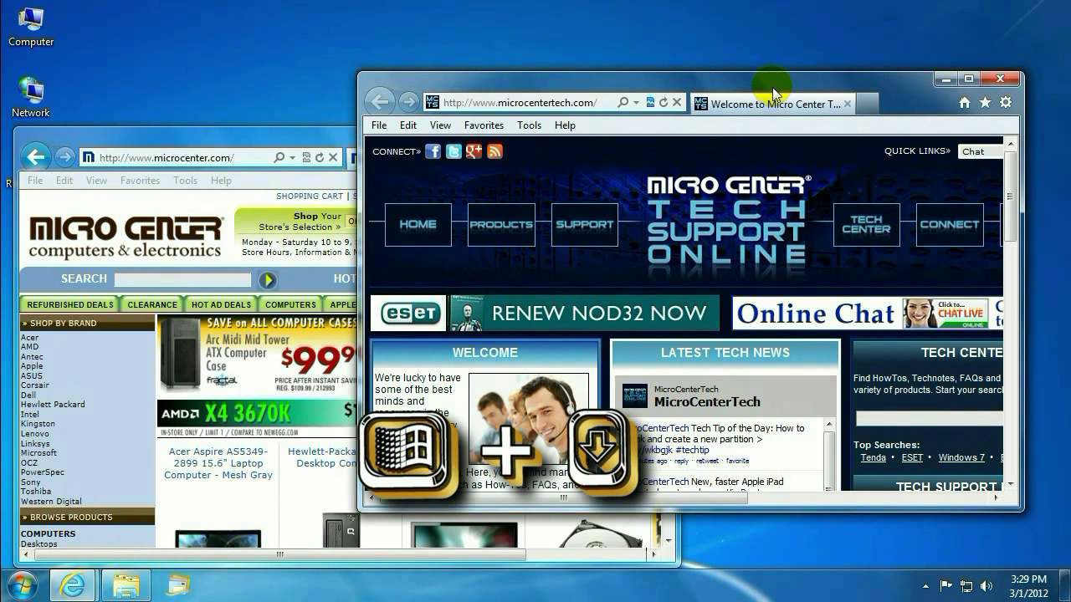
{"action": "key", "text": "super+Right"}
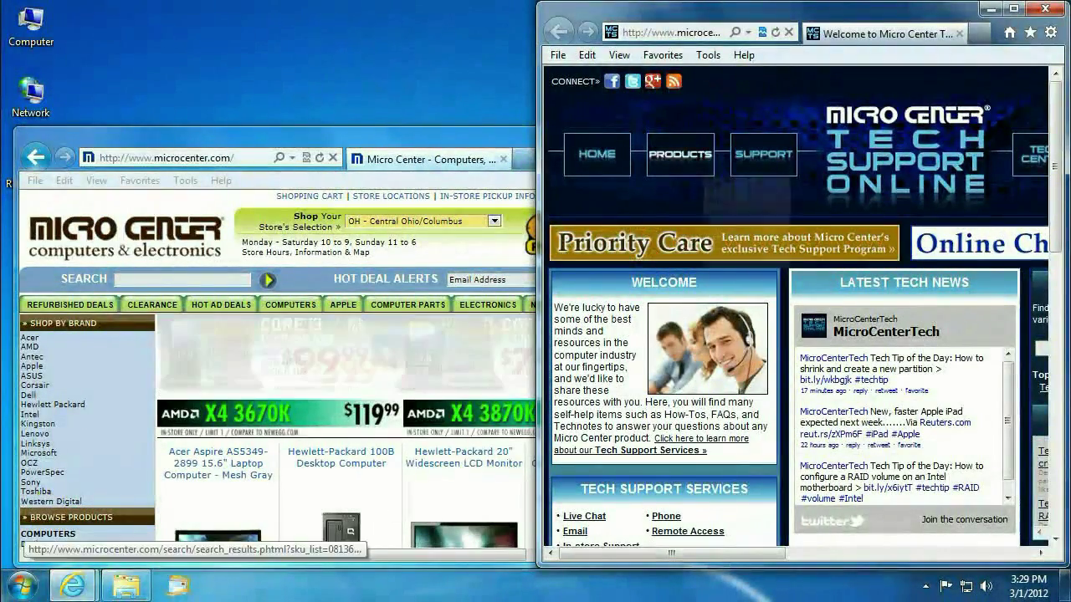
Snap the tech support window to the left half, then back to the right half.
{"action": "key", "text": "super+Down"}
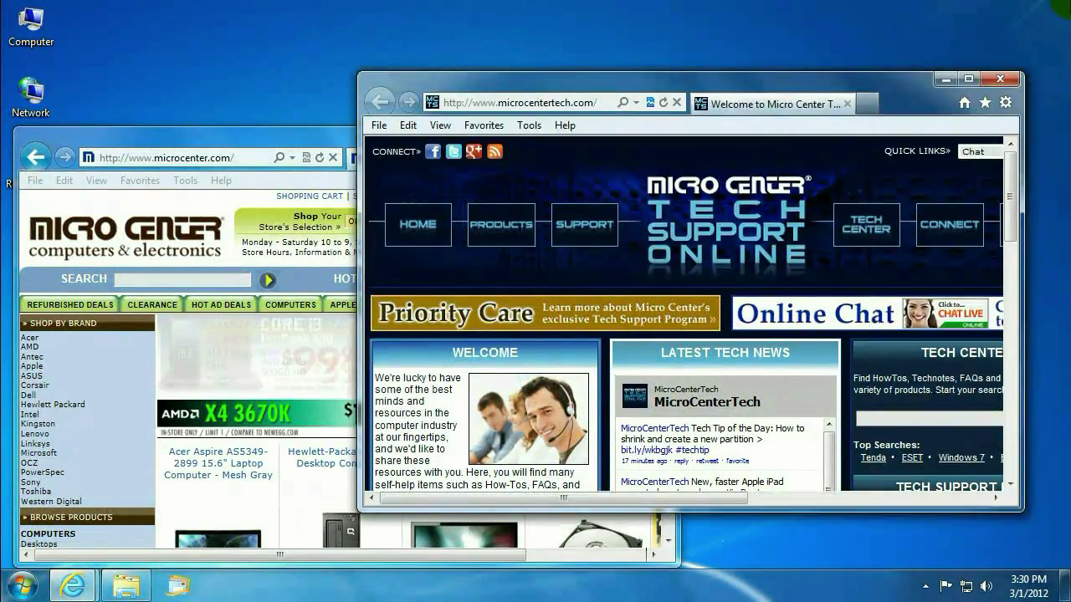
{"action": "key", "text": "super+Left"}
{"action": "key", "text": "super+Right"}
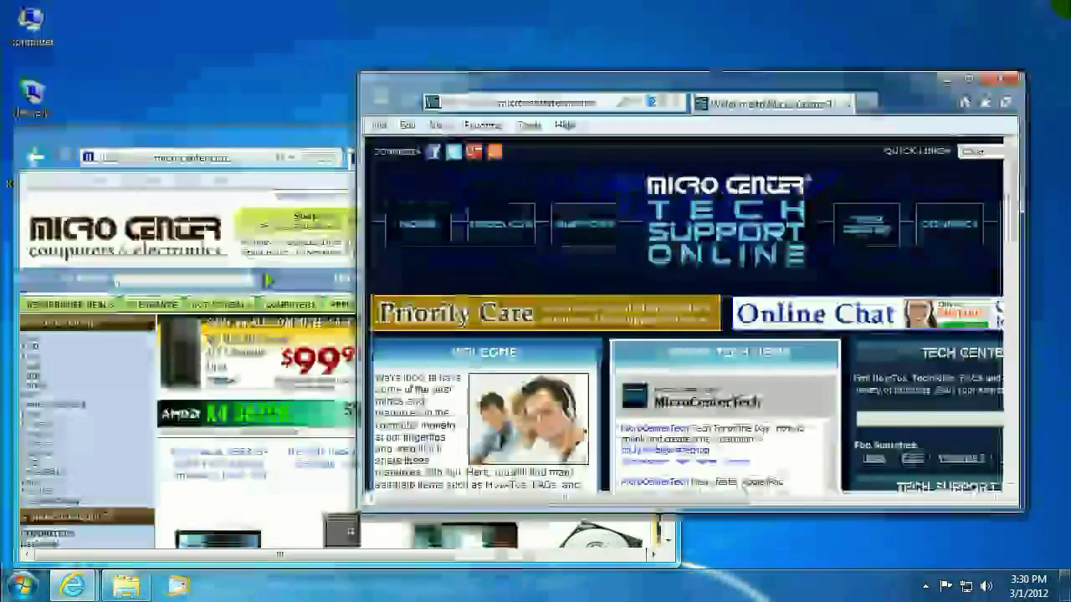
{"action": "key", "text": "super+Right"}
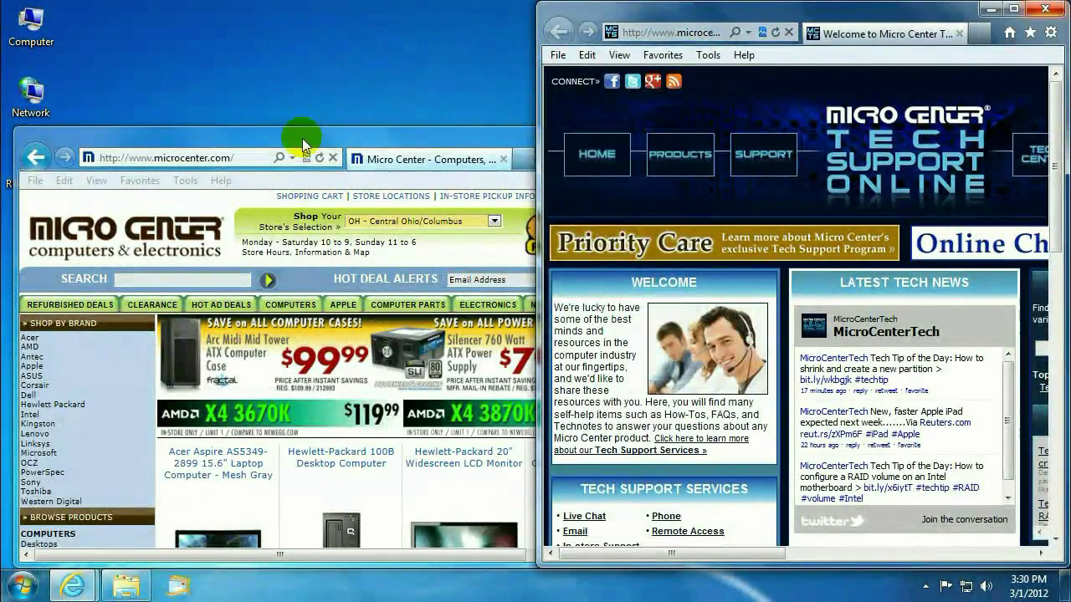
{"action": "left_click", "coordinate": [305, 139]}
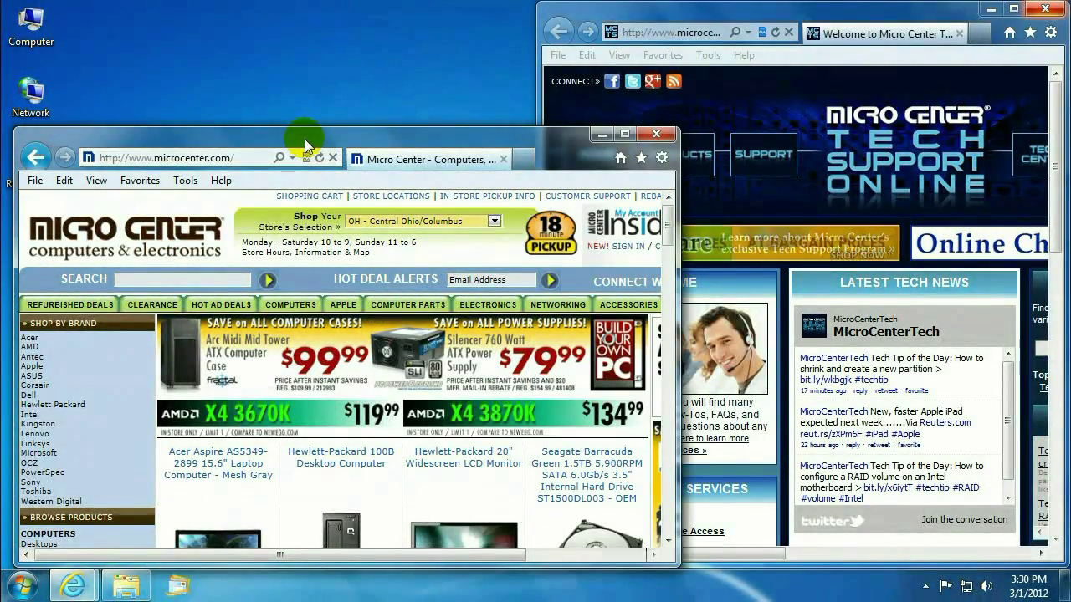
Snap the Micro Center store window to the left half with Win+Left.
{"action": "key", "text": "super+Left"}
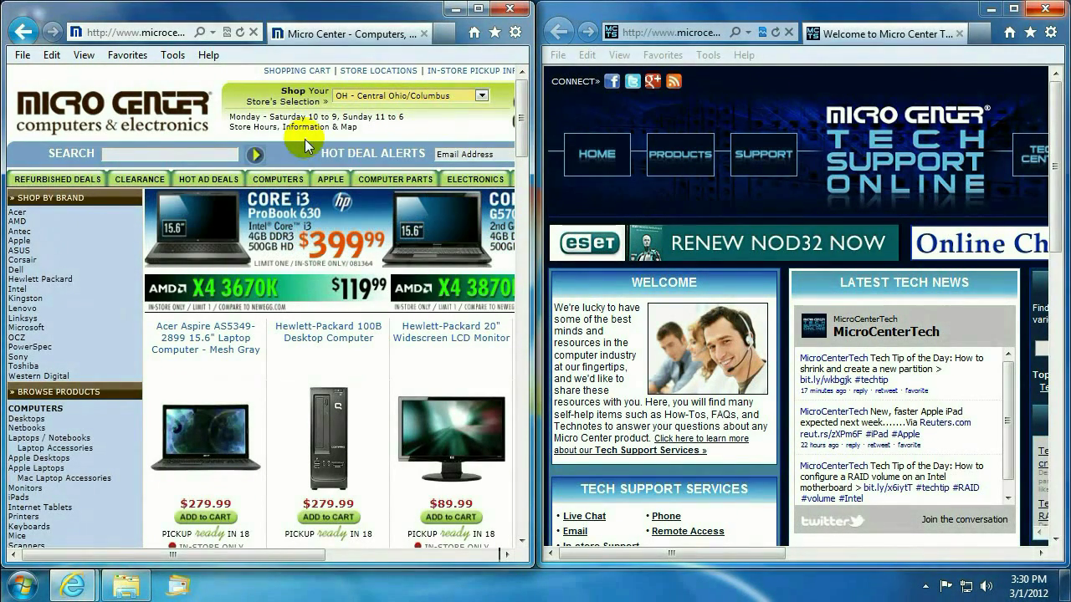
Peek at the desktop with Win+Space, cycle taskbar previews with Win+T, then minimize both browsers.
{"action": "key", "text": "super+space"}
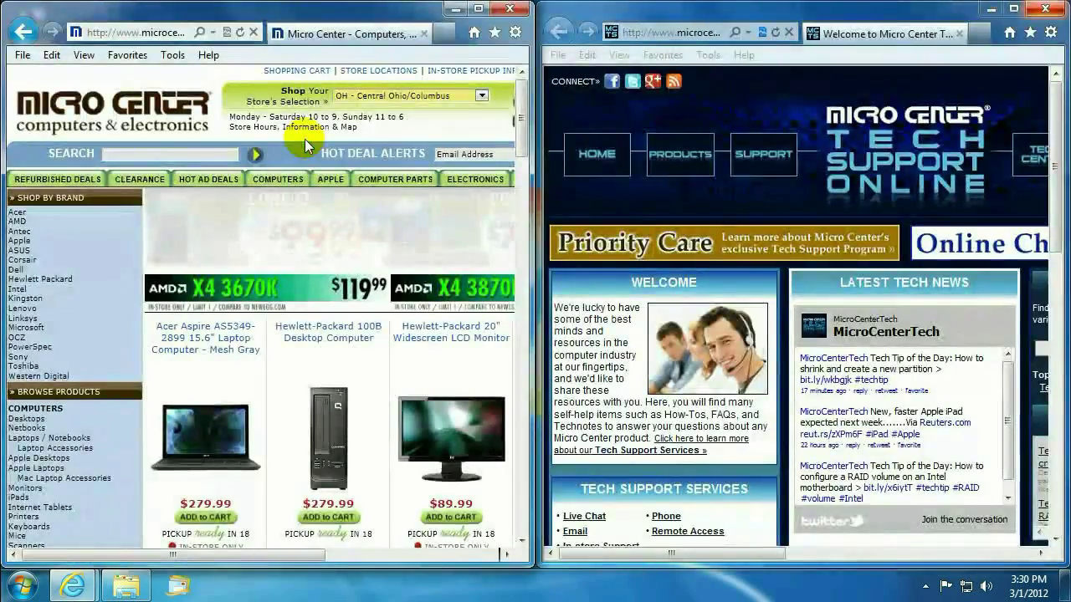
{"action": "key", "text": "super+space"}
{"action": "key", "text": "super+space"}
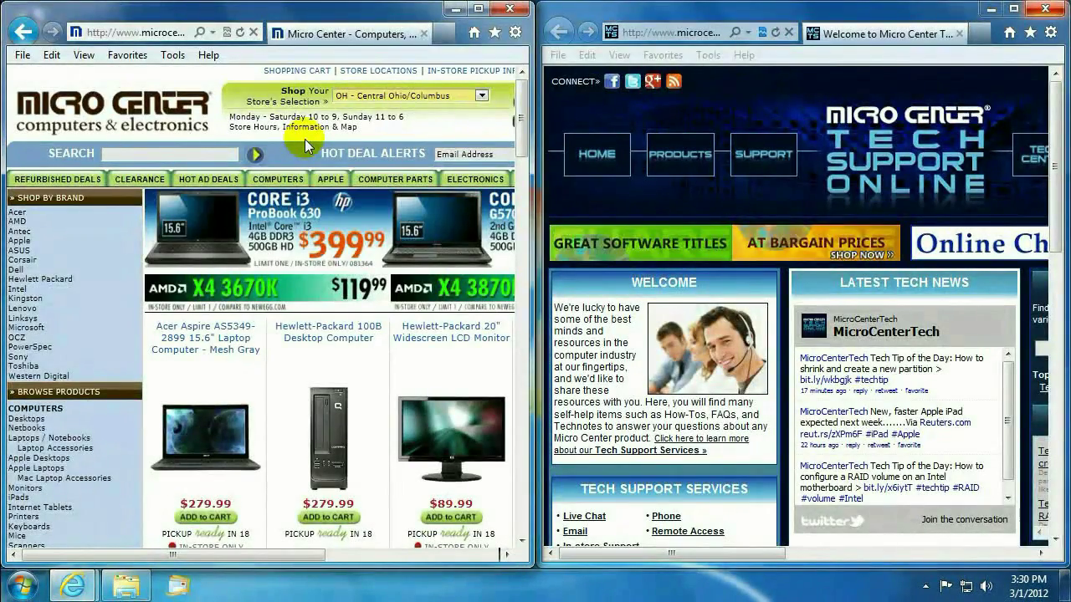
{"action": "key", "text": "super+t"}
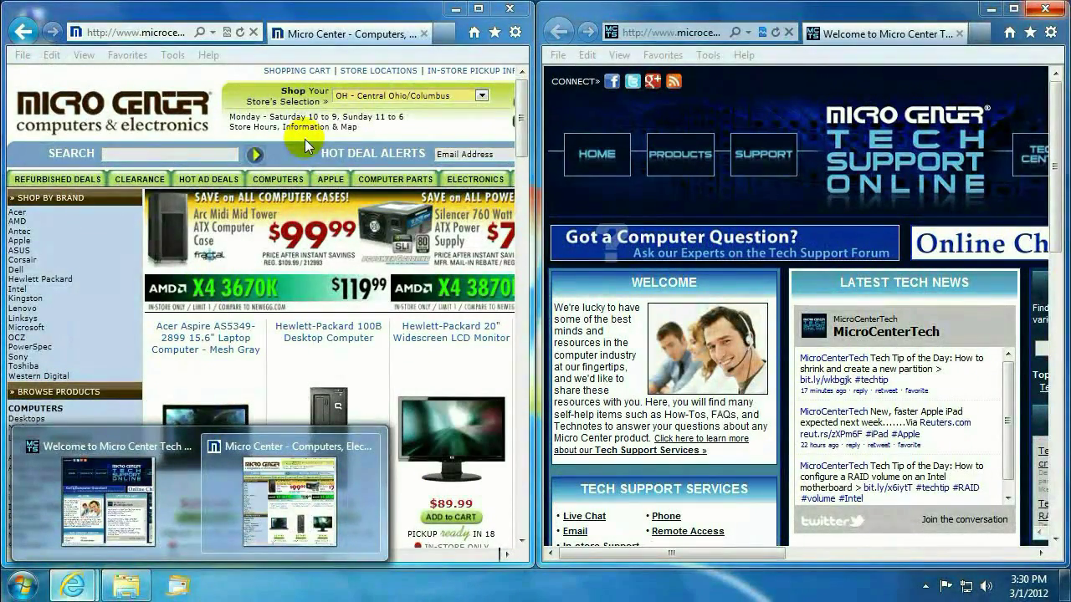
{"action": "key", "text": "super+t"}
{"action": "key", "text": "super+t"}
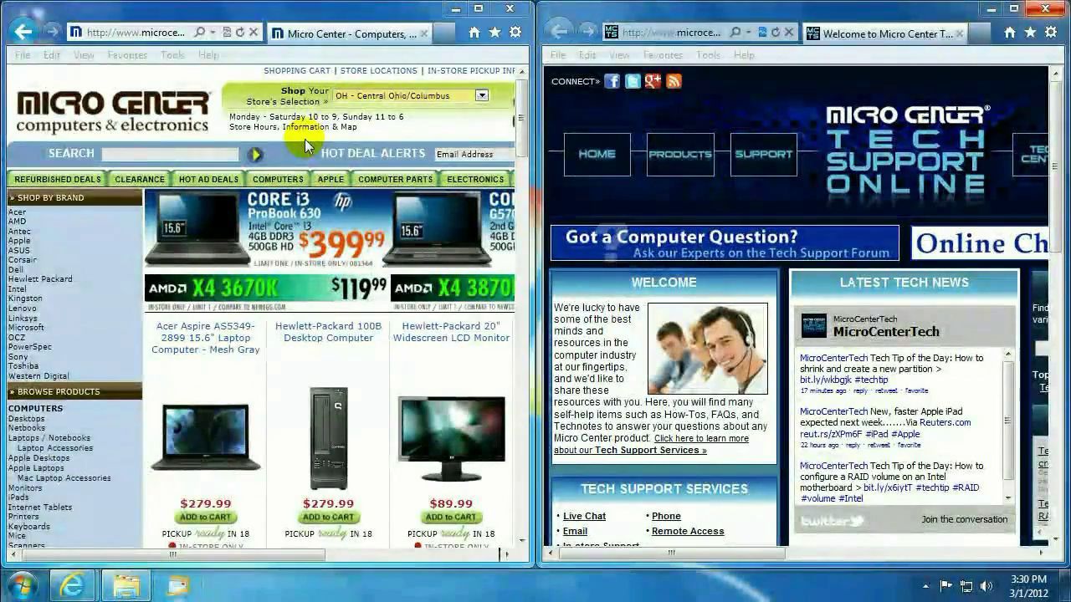
{"action": "key", "text": "super+t"}
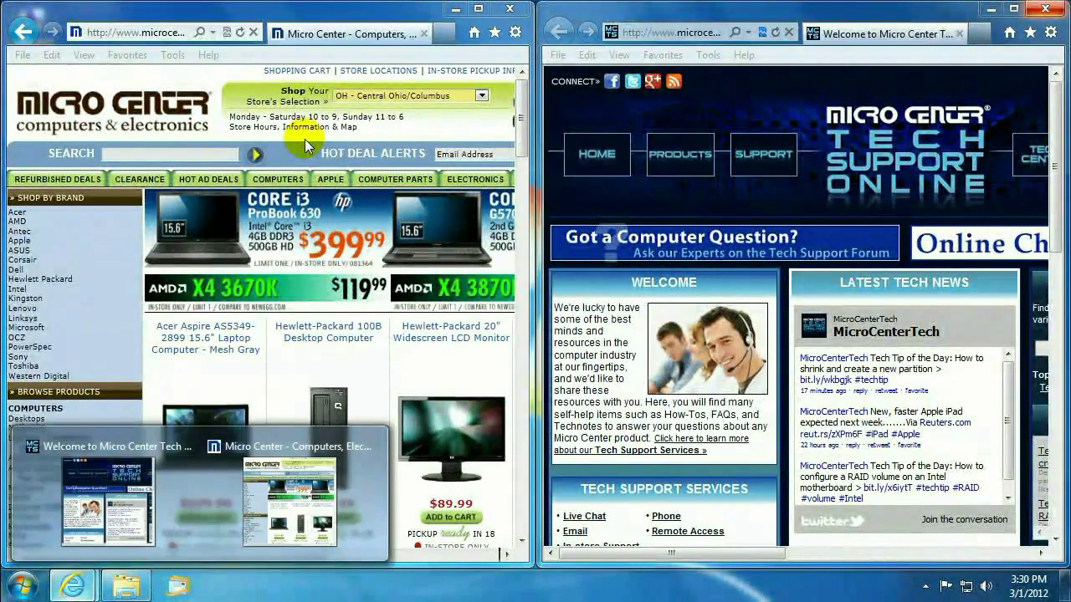
{"action": "key", "text": "super+t"}
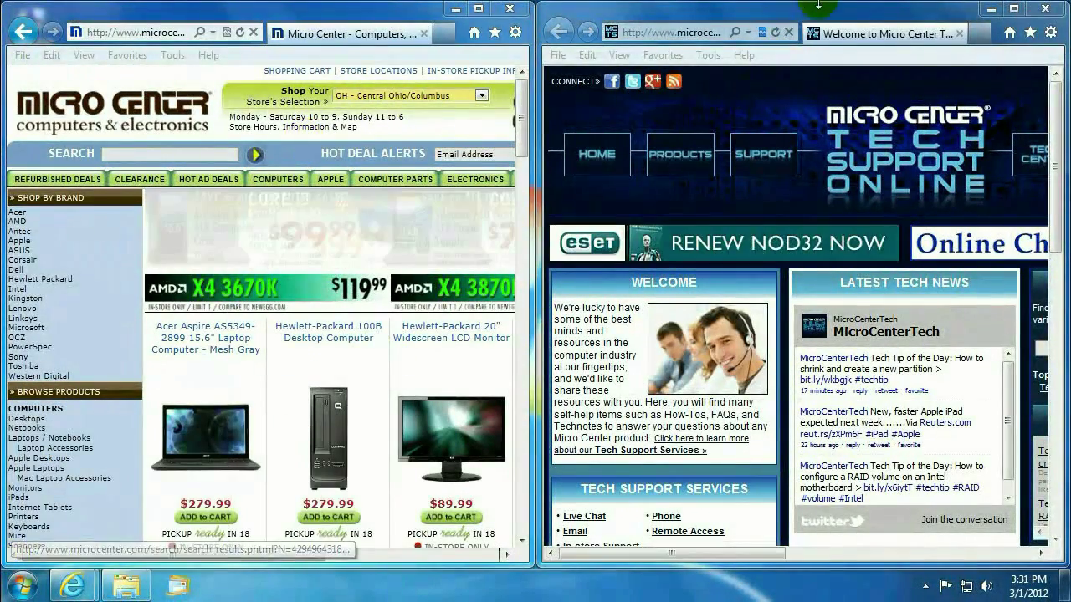
{"action": "key", "text": "super+Down"}
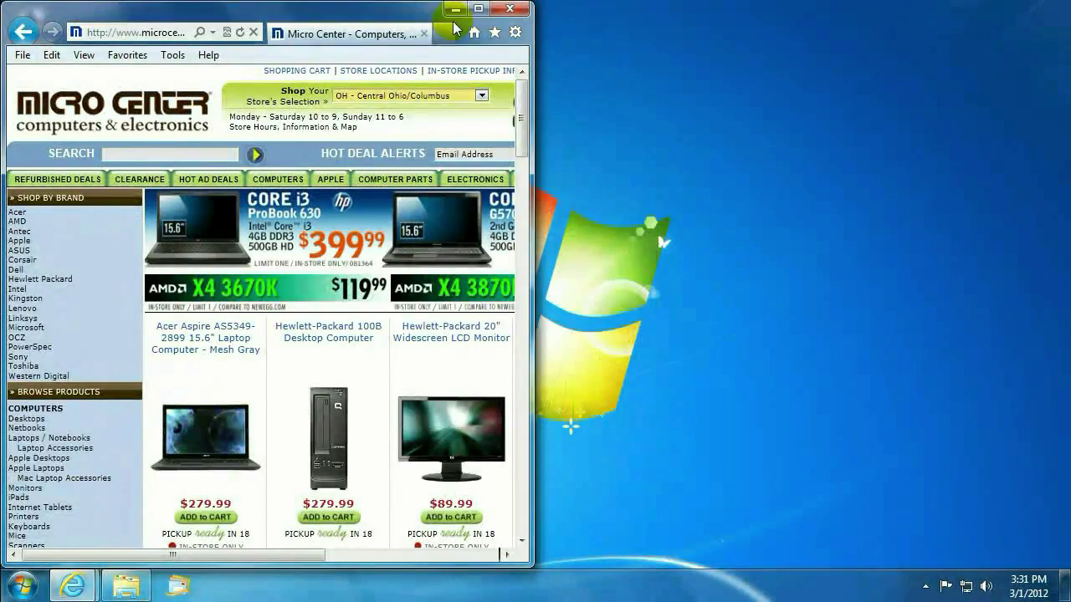
{"action": "left_click", "coordinate": [455, 9]}
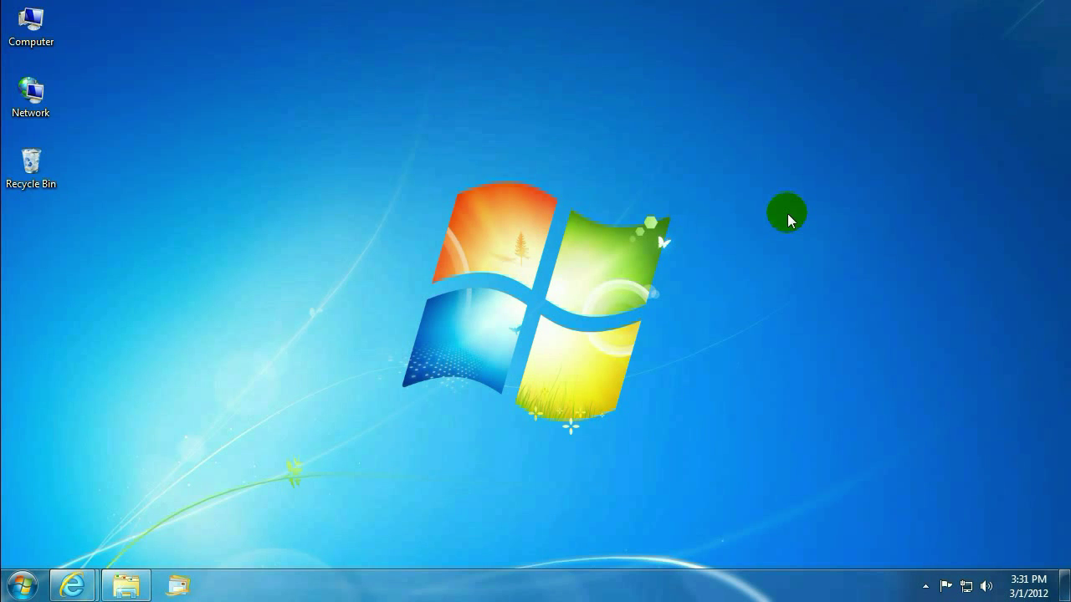
Show the Win+P projector display mode choices, then dismiss them.
{"action": "key", "text": "super+p"}
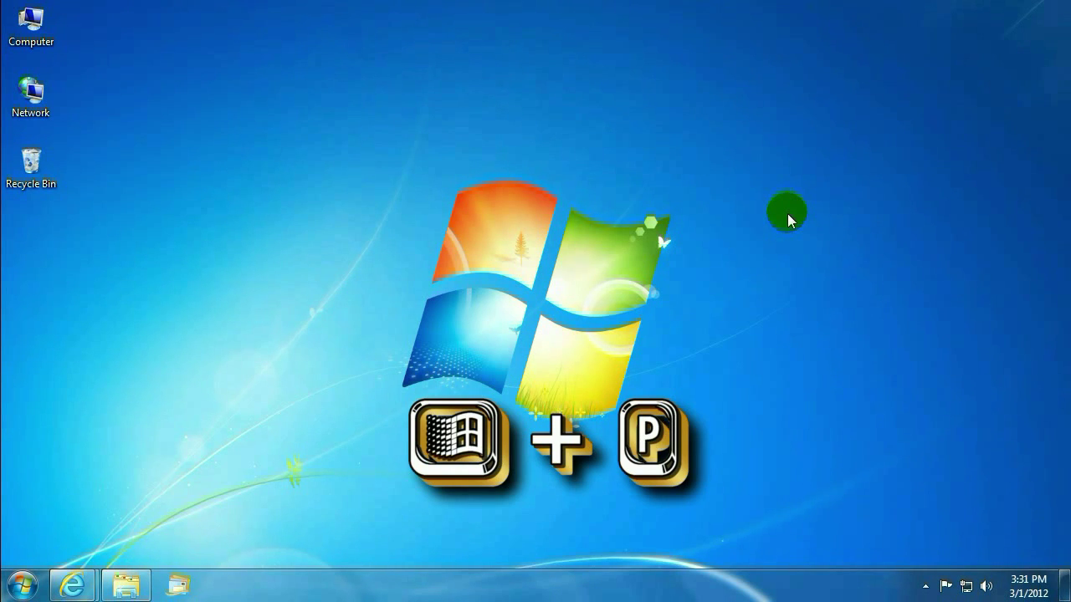
{"action": "key", "text": "super+p"}
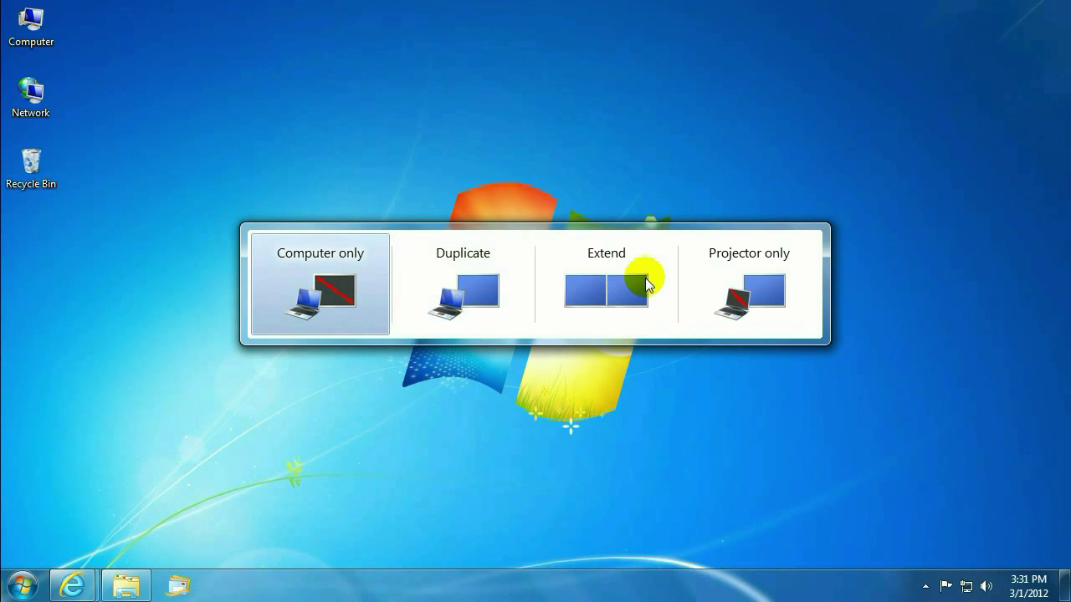
{"action": "key", "text": "super"}
Maximize the tech support window and zoom Magnifier in three levels, then out two.
{"action": "left_click", "coordinate": [774, 230]}
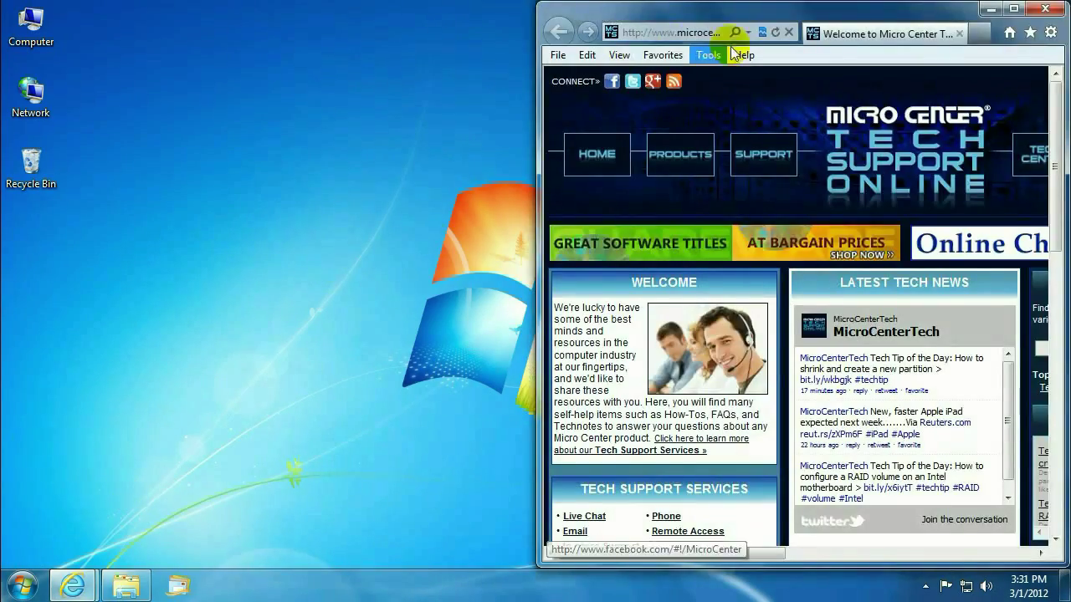
{"action": "left_click", "coordinate": [1014, 10]}
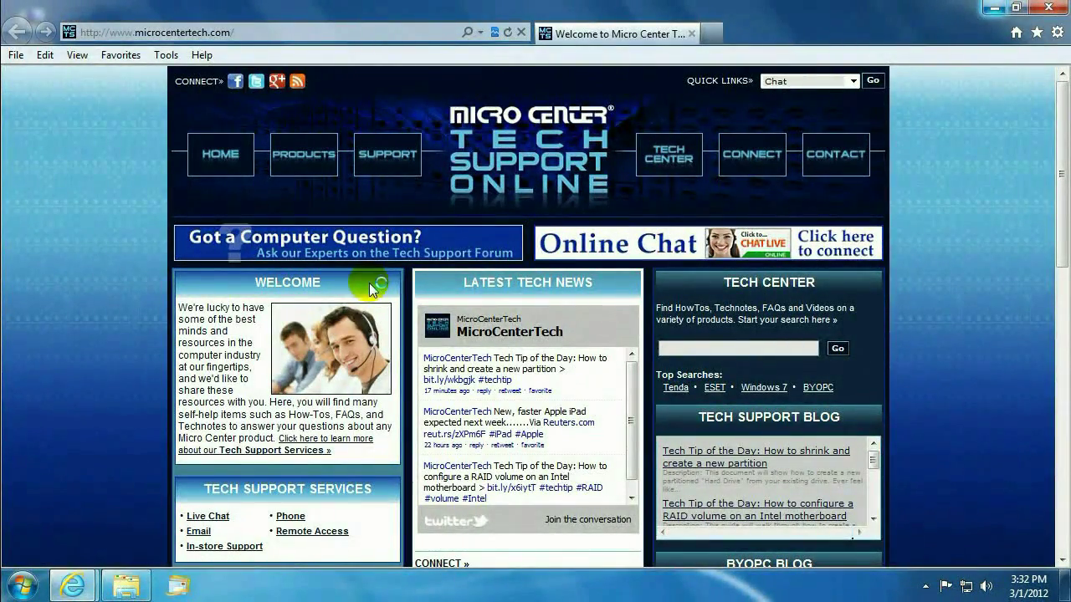
{"action": "key", "text": "super+plus"}
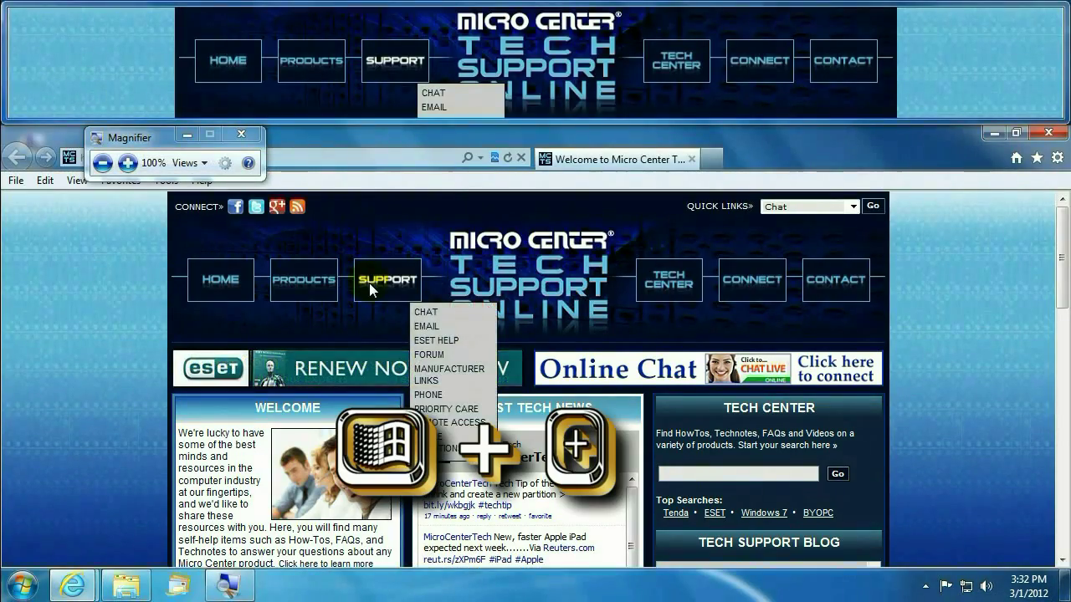
{"action": "key", "text": "super+plus"}
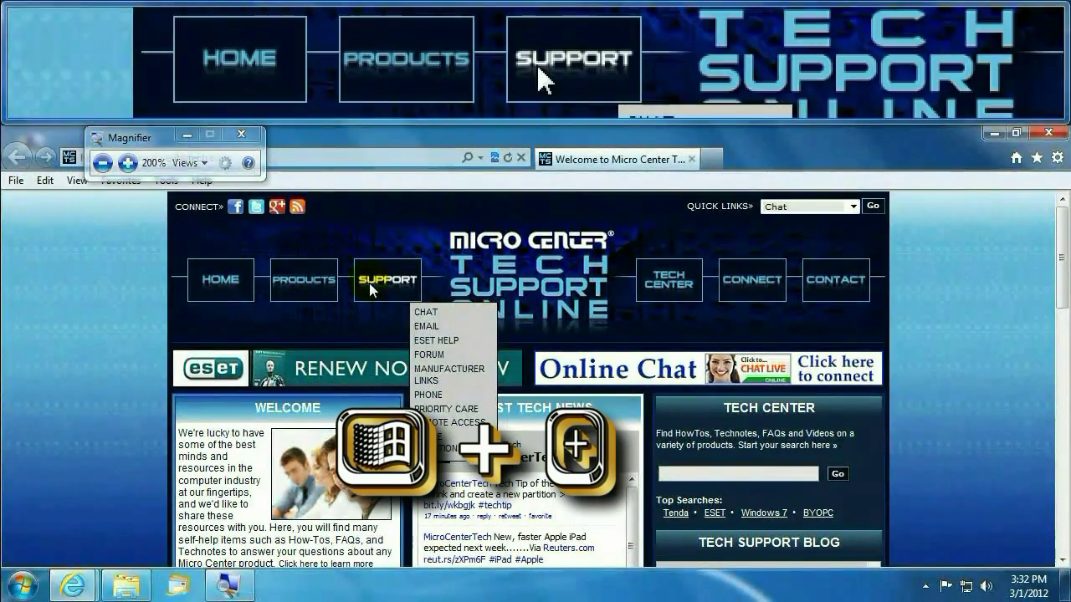
{"action": "key", "text": "super+plus"}
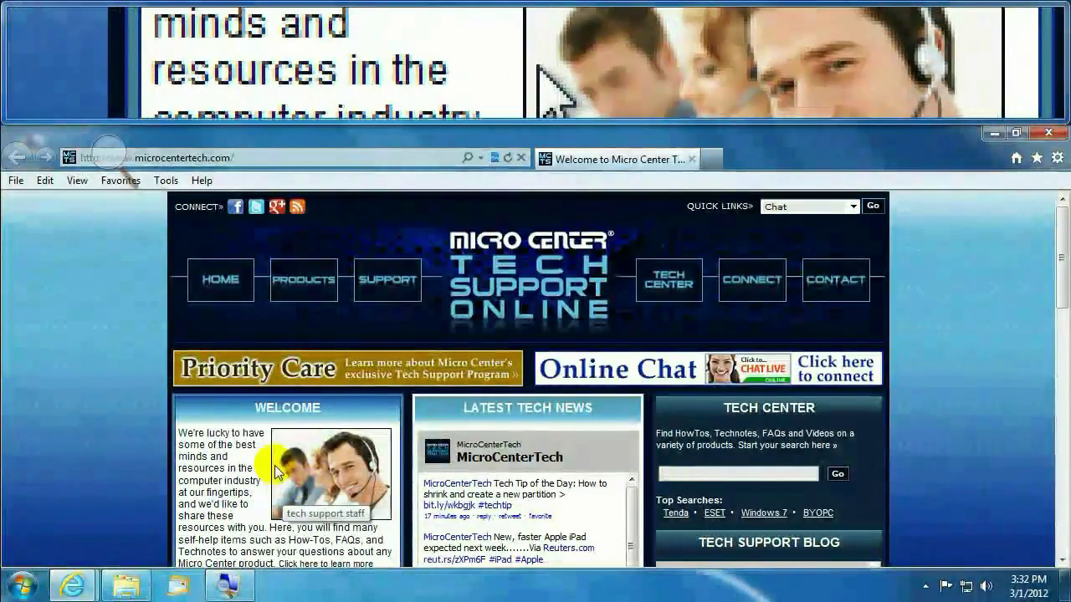
{"action": "key", "text": "super+minus"}
{"action": "key", "text": "super+minus"}
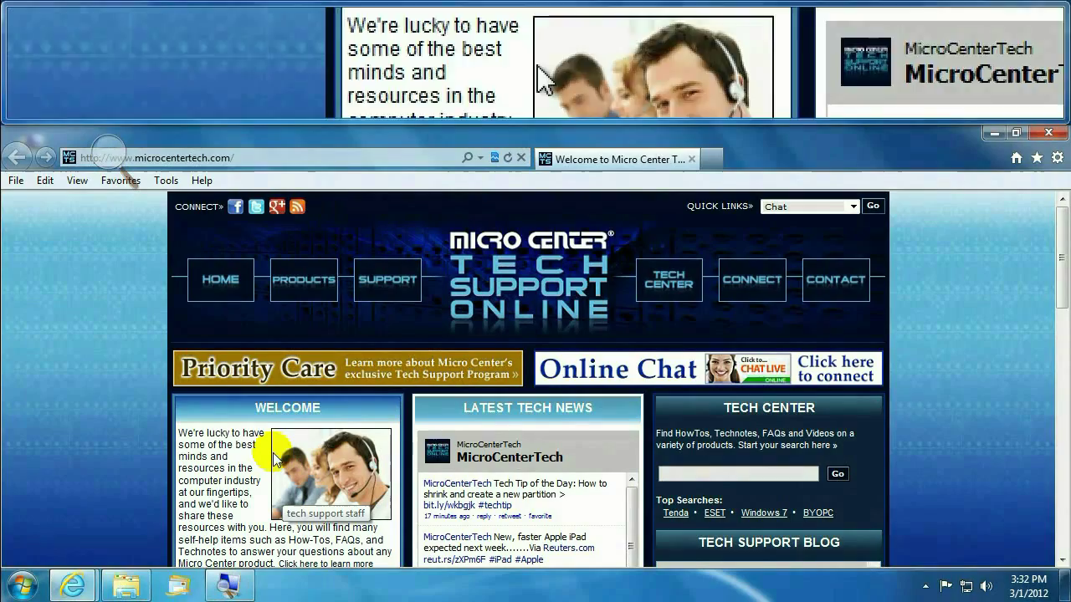
{"action": "key", "text": "super+minus"}
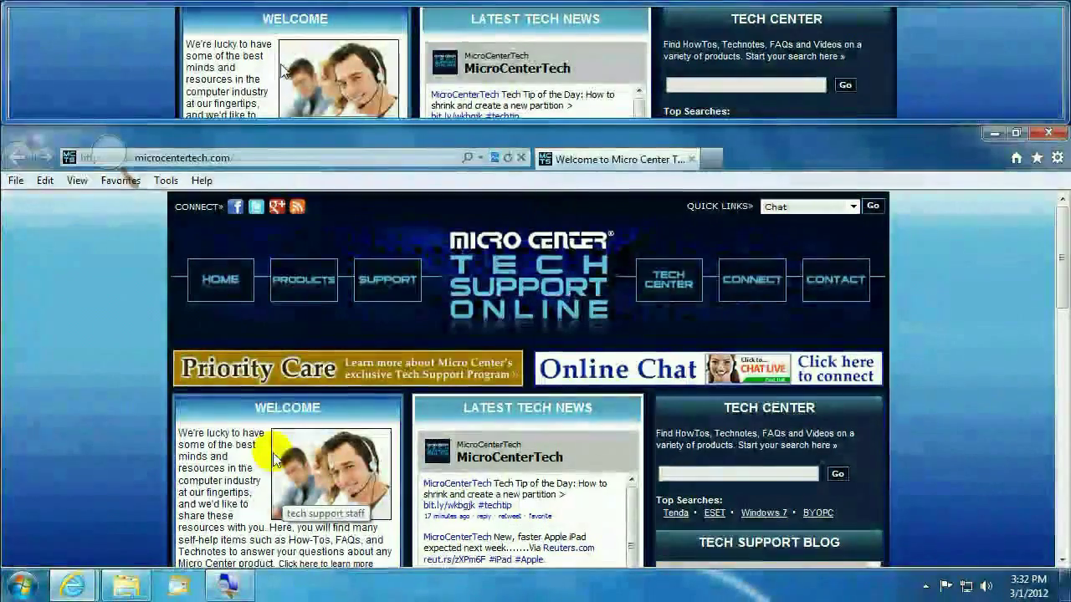
Close the docked Magnifier and open a second Internet Explorer window.
{"action": "left_click", "coordinate": [107, 149]}
{"action": "left_click", "coordinate": [235, 136]}
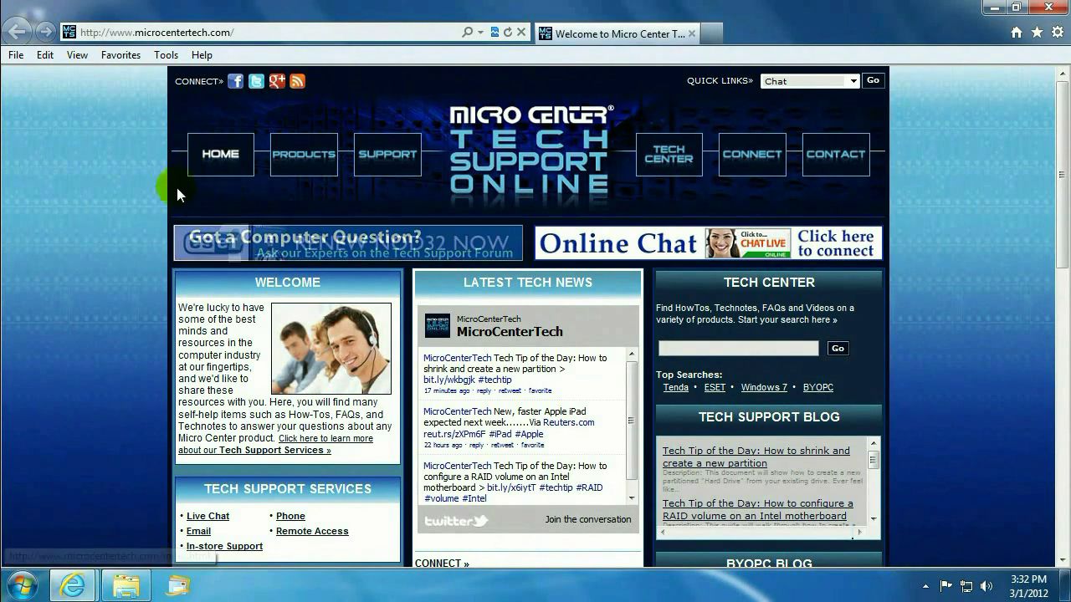
{"action": "left_click", "coordinate": [71, 588]}
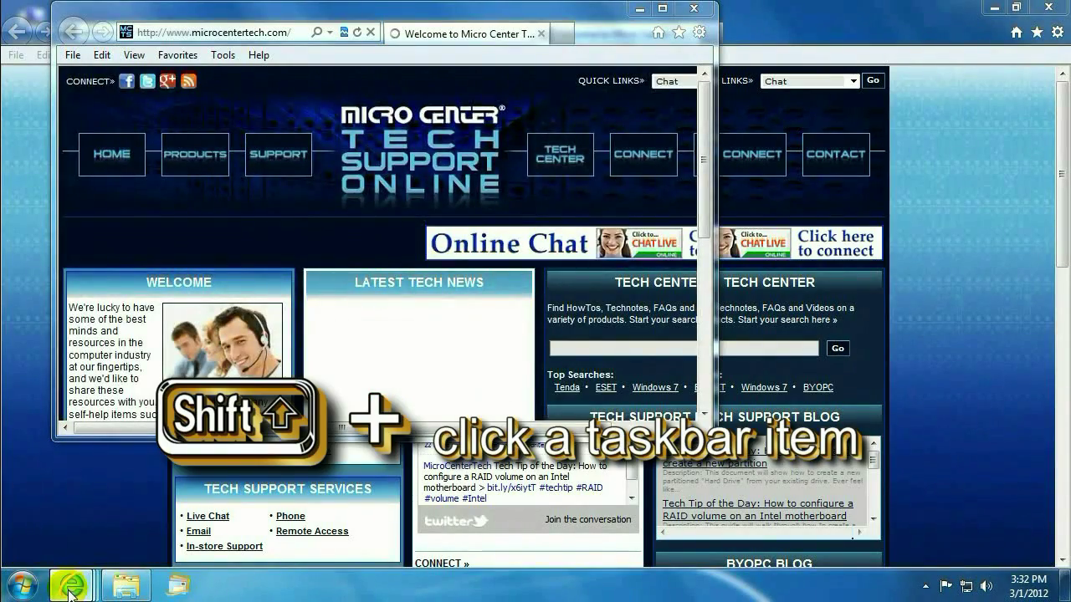
Open two more Internet Explorer windows, close the extras, then restore and minimize the browser.
{"action": "left_click", "coordinate": [71, 588], "text": "shift"}
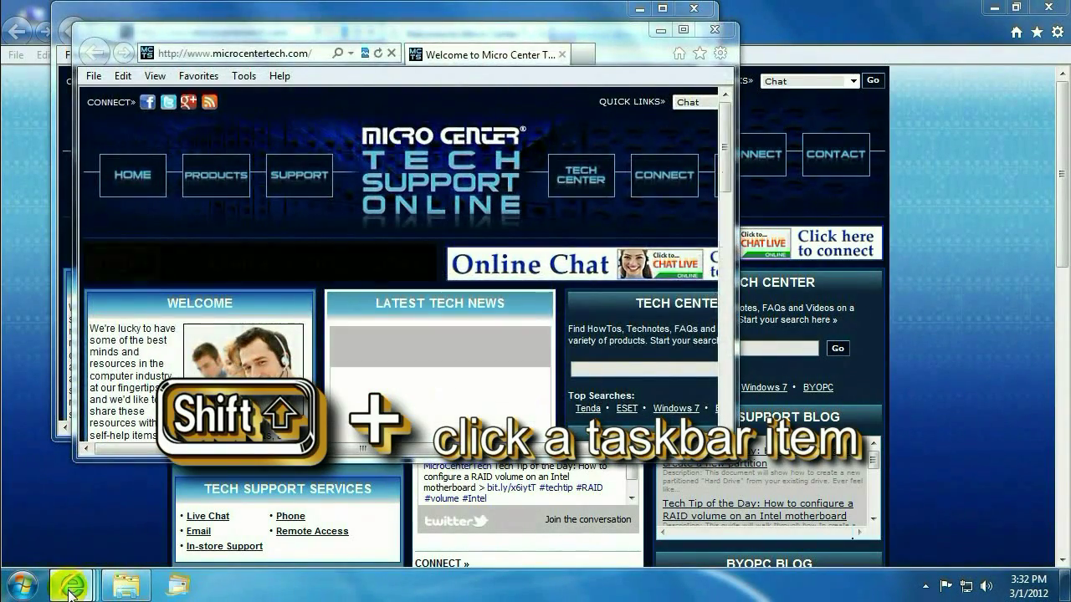
{"action": "left_click", "coordinate": [71, 588], "text": "shift"}
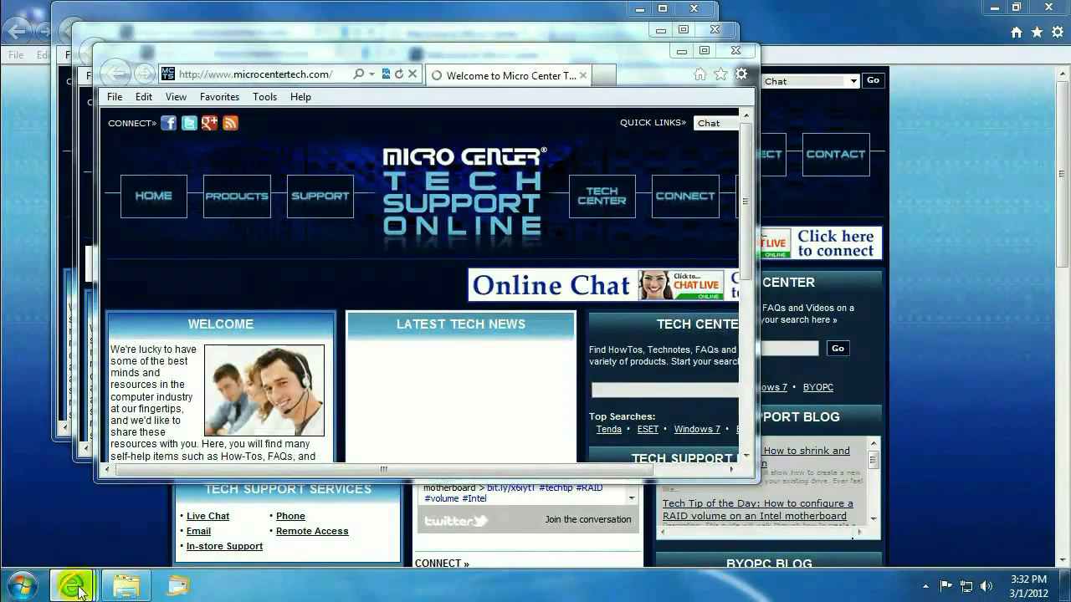
{"action": "left_click", "coordinate": [726, 49]}
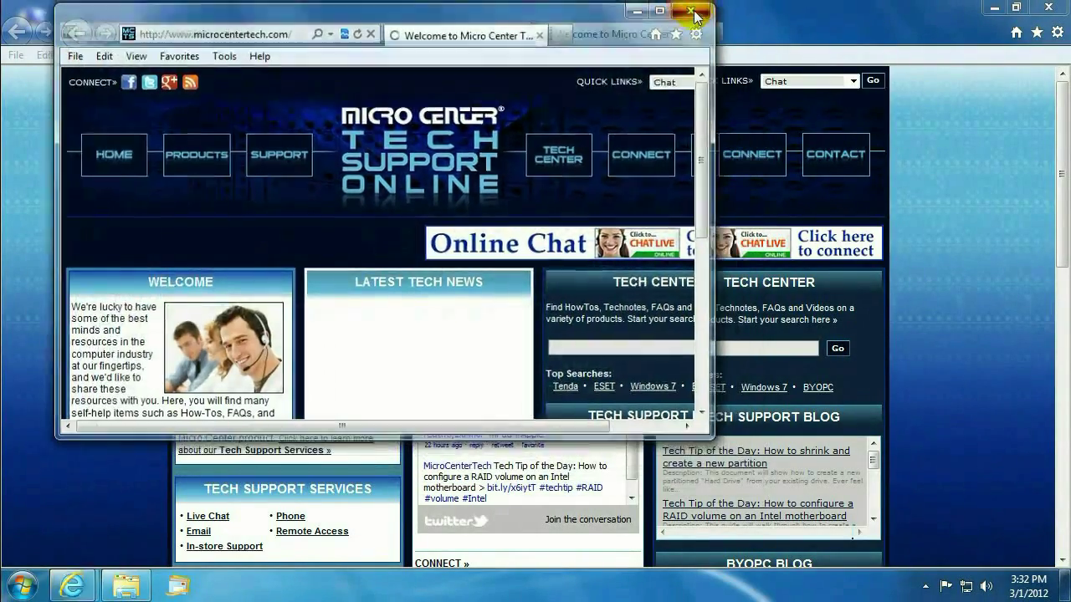
{"action": "left_click", "coordinate": [693, 8]}
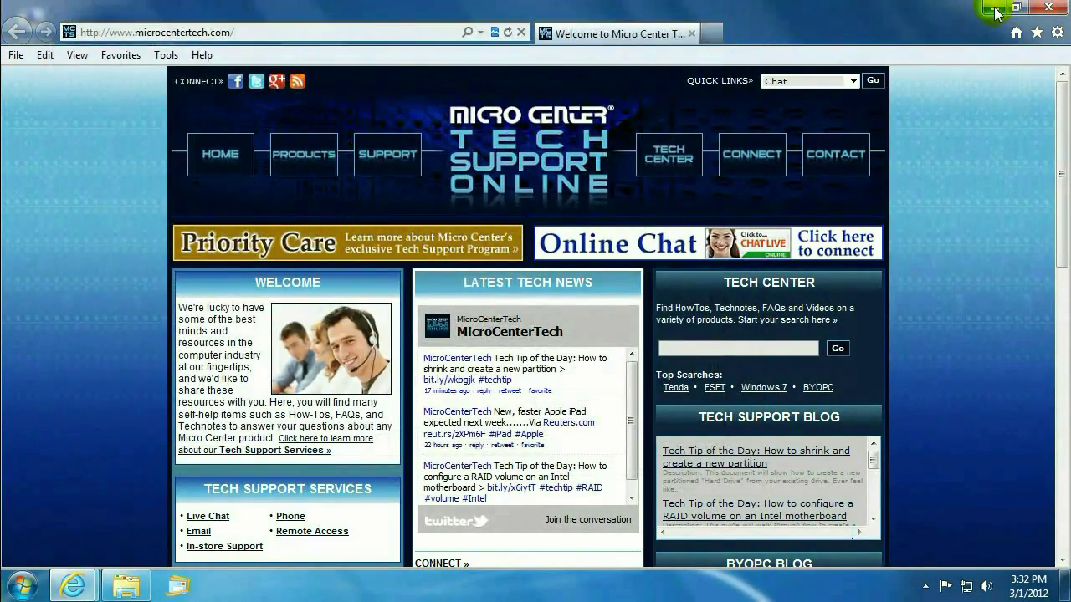
{"action": "left_click", "coordinate": [1017, 9]}
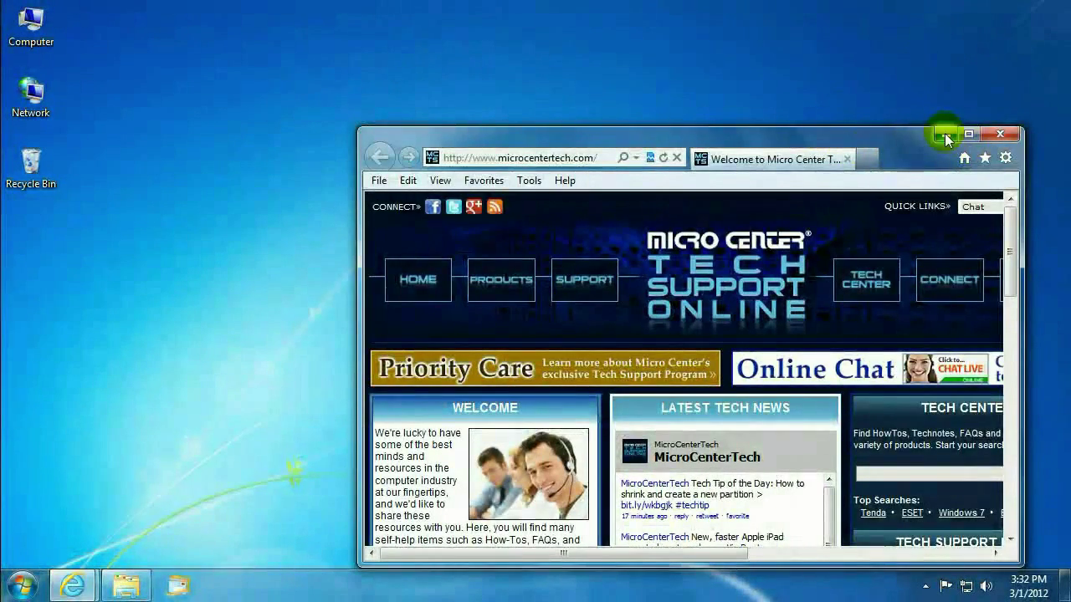
{"action": "left_click", "coordinate": [944, 135]}
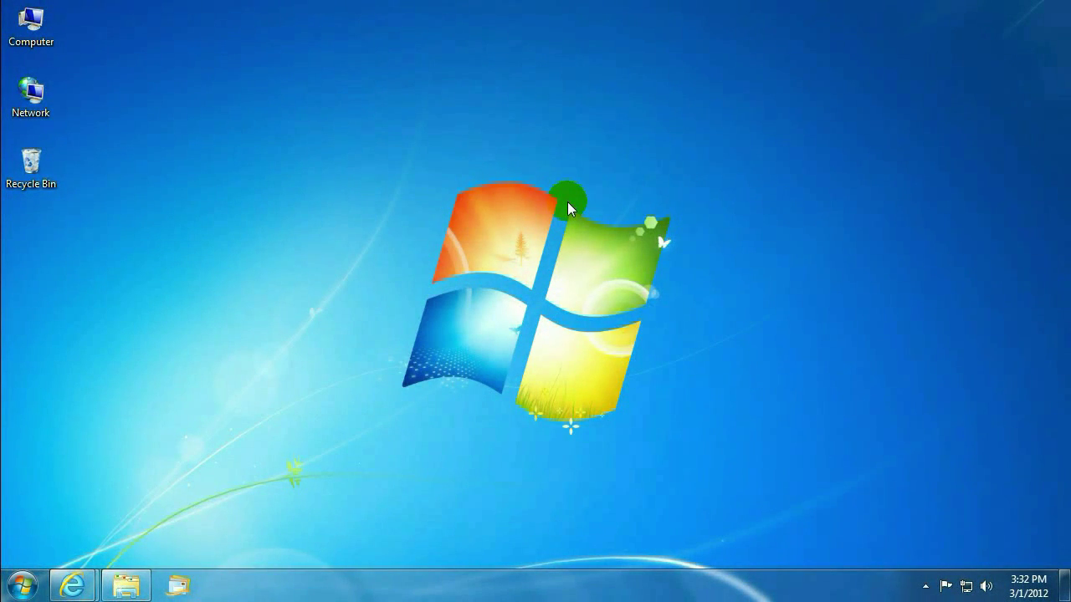
Open the Win+F file search window and close it again.
{"action": "key", "text": "super+f"}
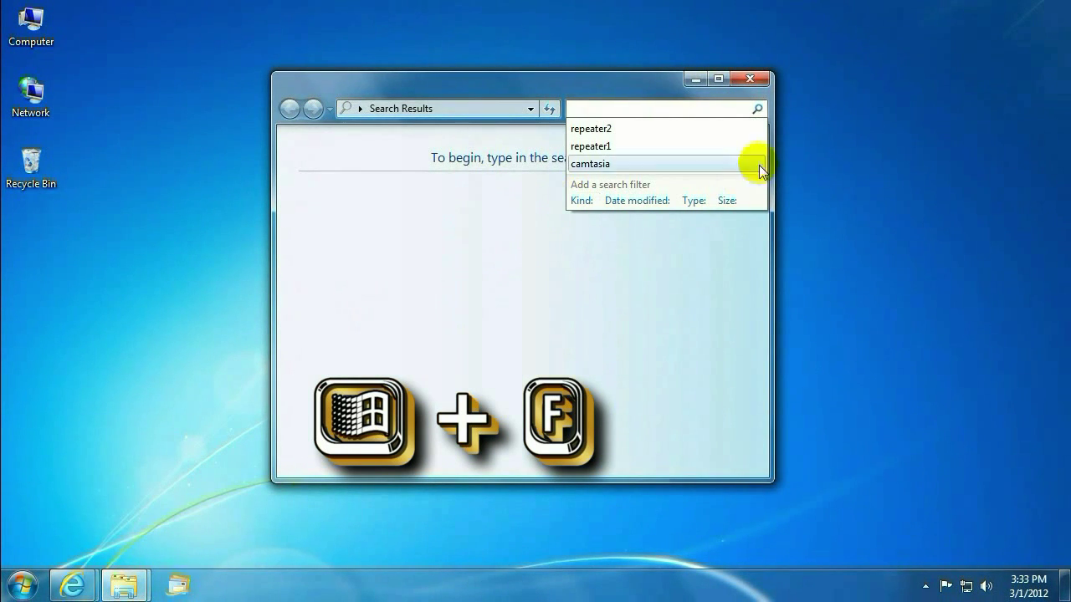
{"action": "left_click", "coordinate": [750, 80]}
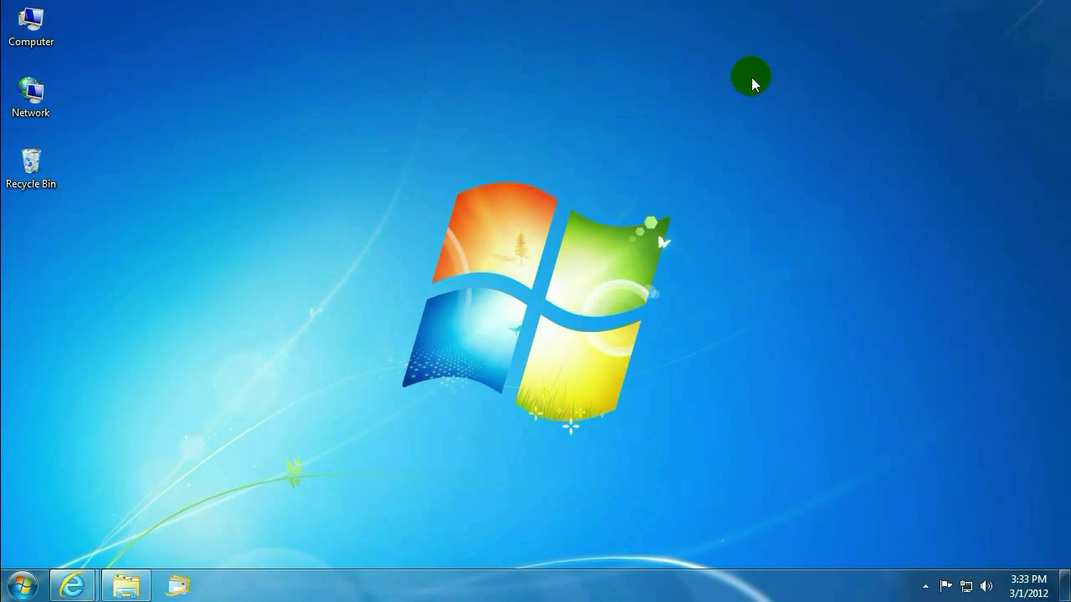
{"action": "key", "text": "super+e"}
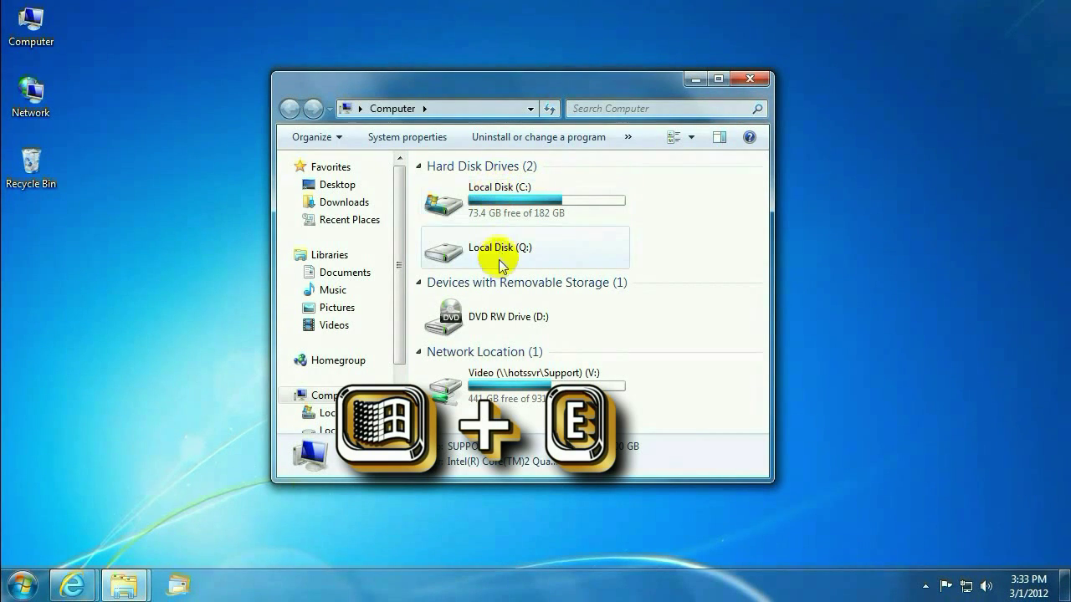
{"action": "left_click", "coordinate": [756, 74]}
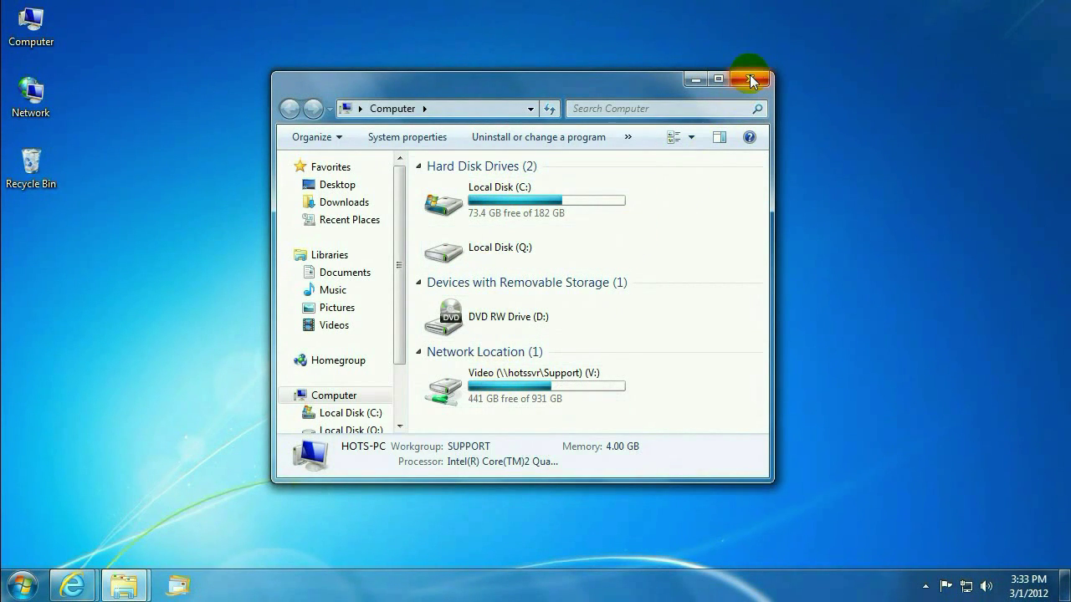
{"action": "left_click", "coordinate": [749, 74]}
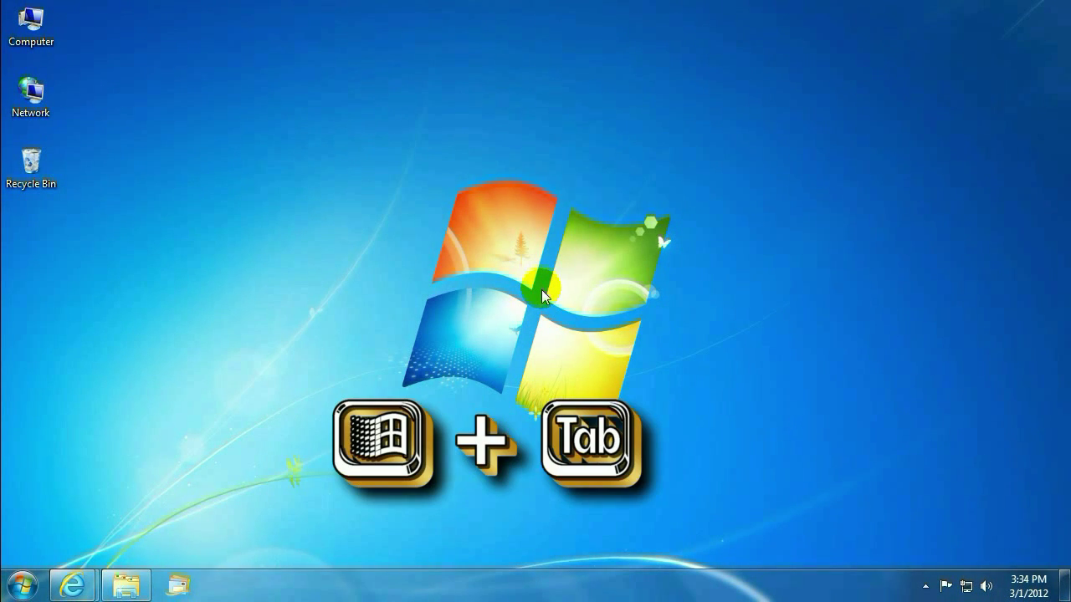
{"action": "key", "text": "super+Tab"}
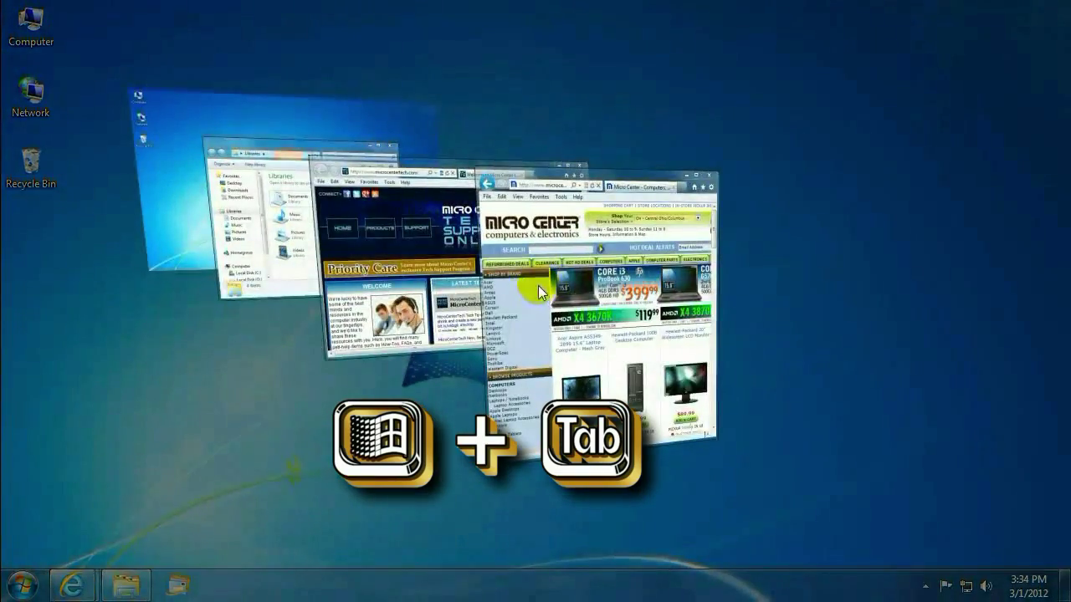
{"action": "key", "text": "super+Tab"}
{"action": "key", "text": "super+Tab"}
{"action": "key", "text": "super+Tab"}
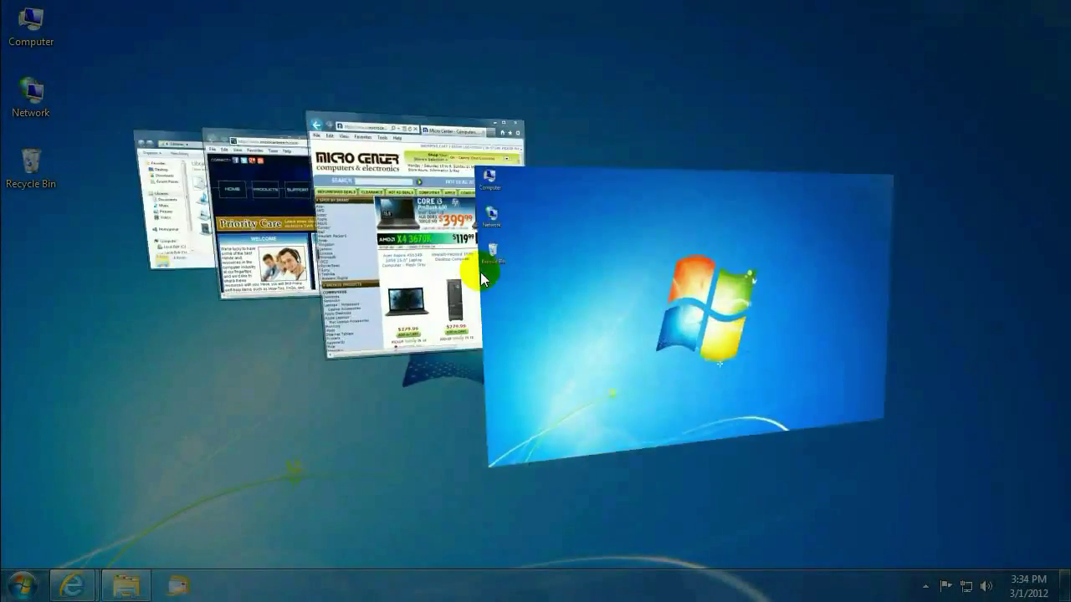
{"action": "key", "text": "super+Tab"}
{"action": "key", "text": "super+Tab"}
{"action": "key", "text": "super+Tab"}
{"action": "key", "text": "super+Tab"}
{"action": "key", "text": "super+Tab"}
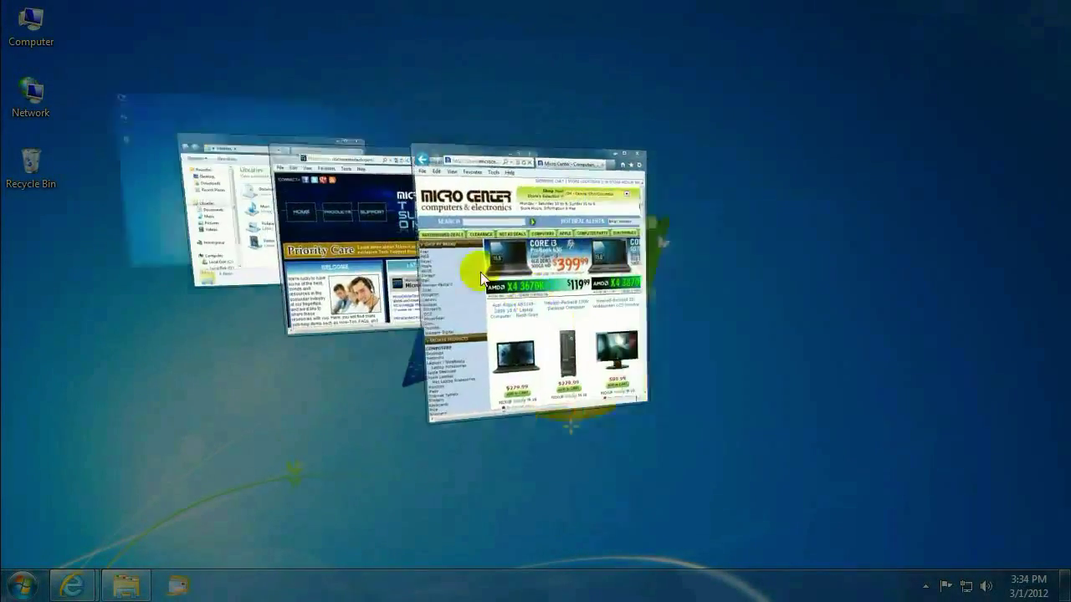
{"action": "key", "text": "super+Tab"}
{"action": "key", "text": "super+Tab"}
{"action": "key", "text": "super+Tab"}
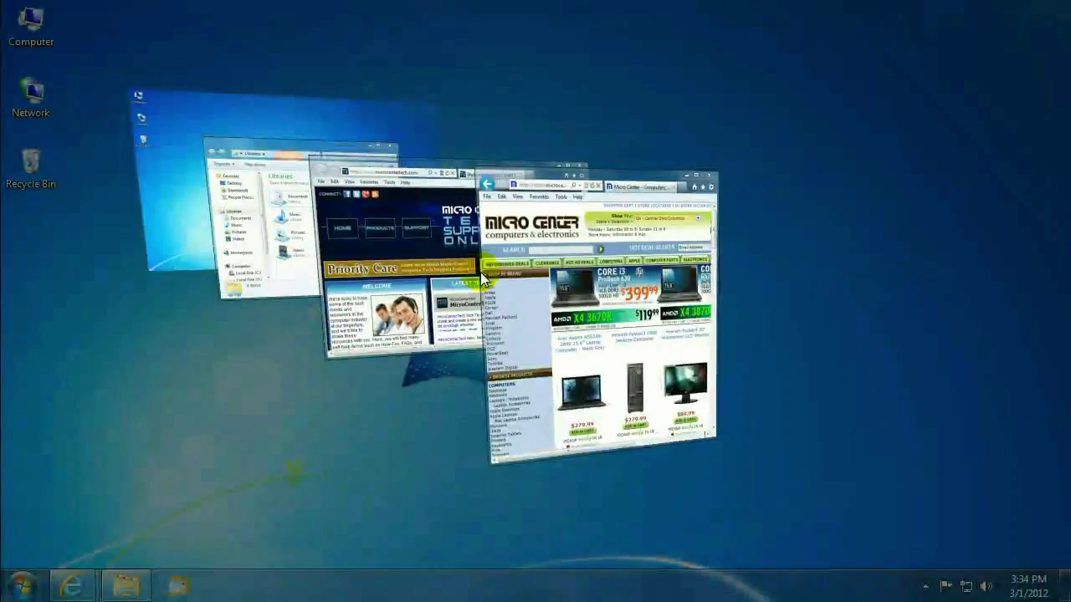
{"action": "key", "text": "super+Tab"}
{"action": "key", "text": "super+Tab"}
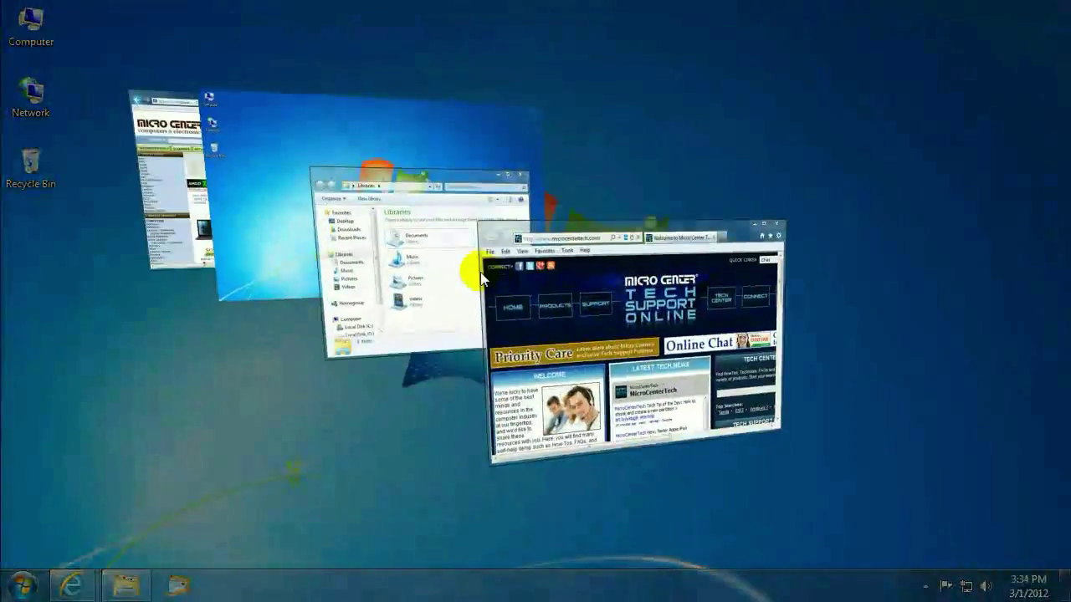
{"action": "key", "text": "super+Tab"}
{"action": "key", "text": "super+Tab"}
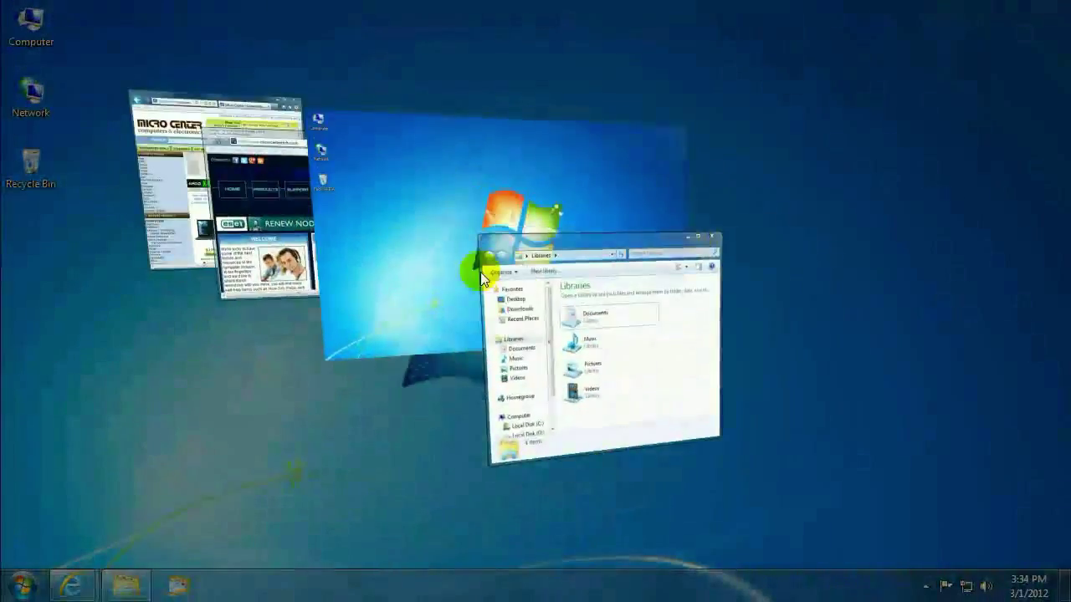
{"action": "key", "text": "super+Tab"}
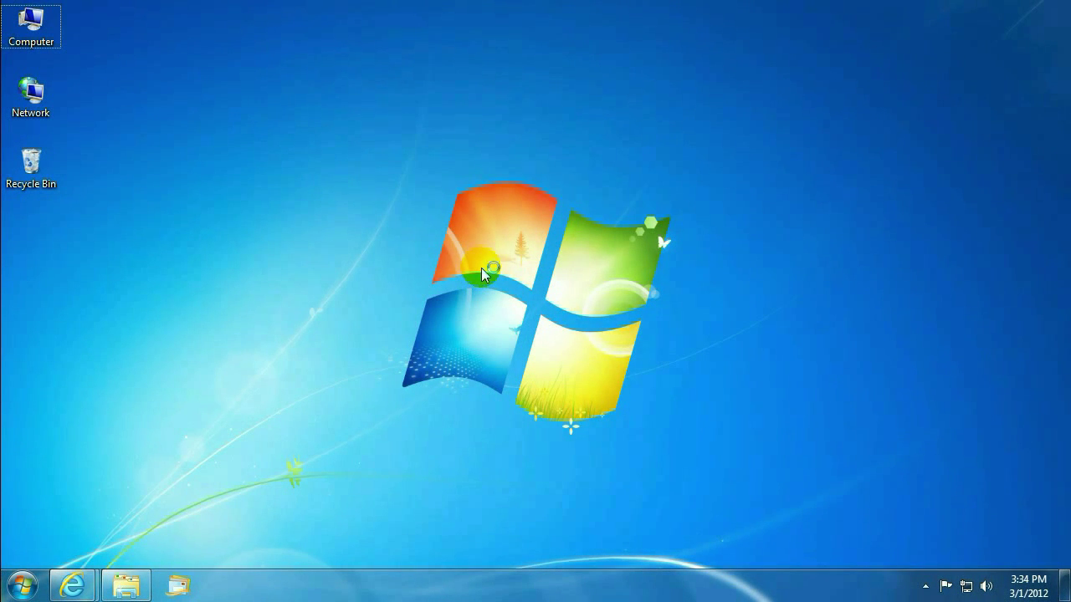
{"action": "key", "text": "super+Pause"}
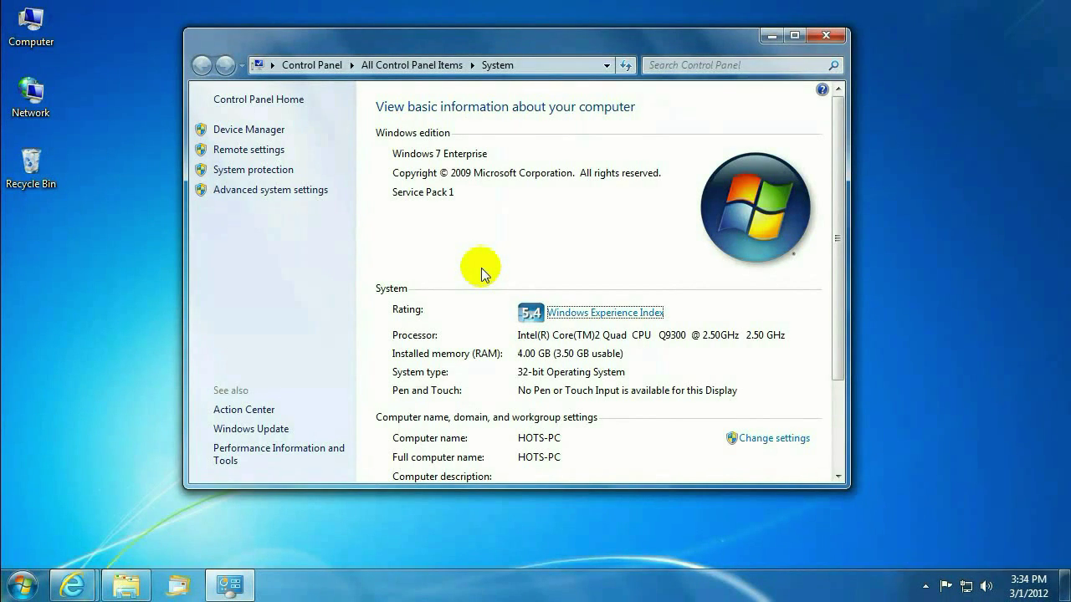
{"action": "left_click", "coordinate": [825, 38]}
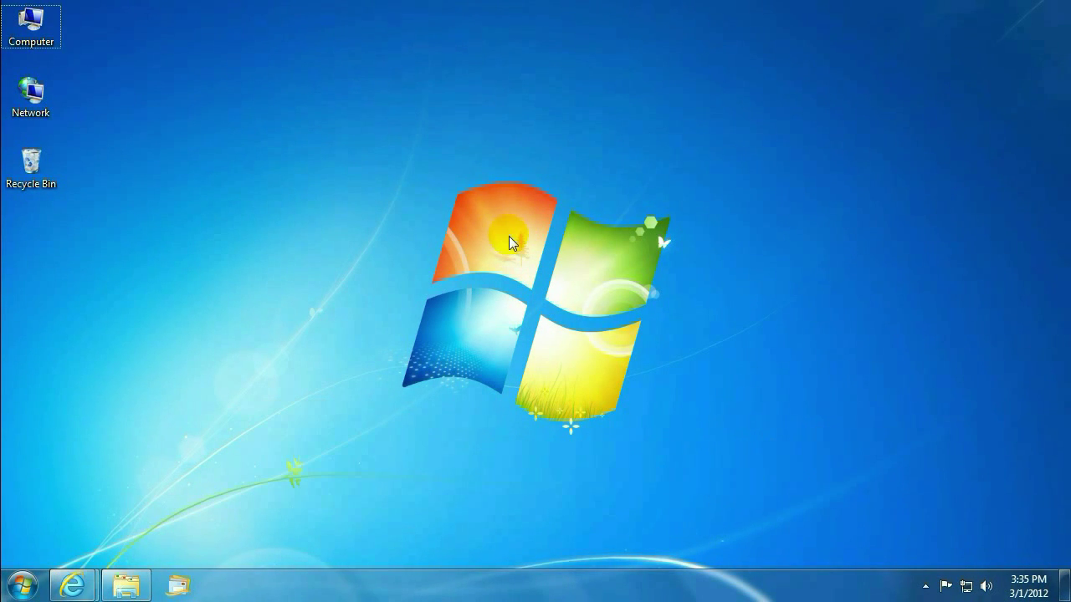
Resize the desktop icons with Ctrl+mouse wheel, settling on a slightly larger size.
{"action": "scroll", "coordinate": [509, 238], "scroll_direction": "down", "scroll_amount": 1}
{"action": "scroll", "coordinate": [508, 238], "scroll_direction": "up", "scroll_amount": 1}
{"action": "scroll", "coordinate": [509, 238], "scroll_direction": "up", "scroll_amount": 2}
{"action": "scroll", "coordinate": [510, 242], "scroll_direction": "up", "scroll_amount": 1}
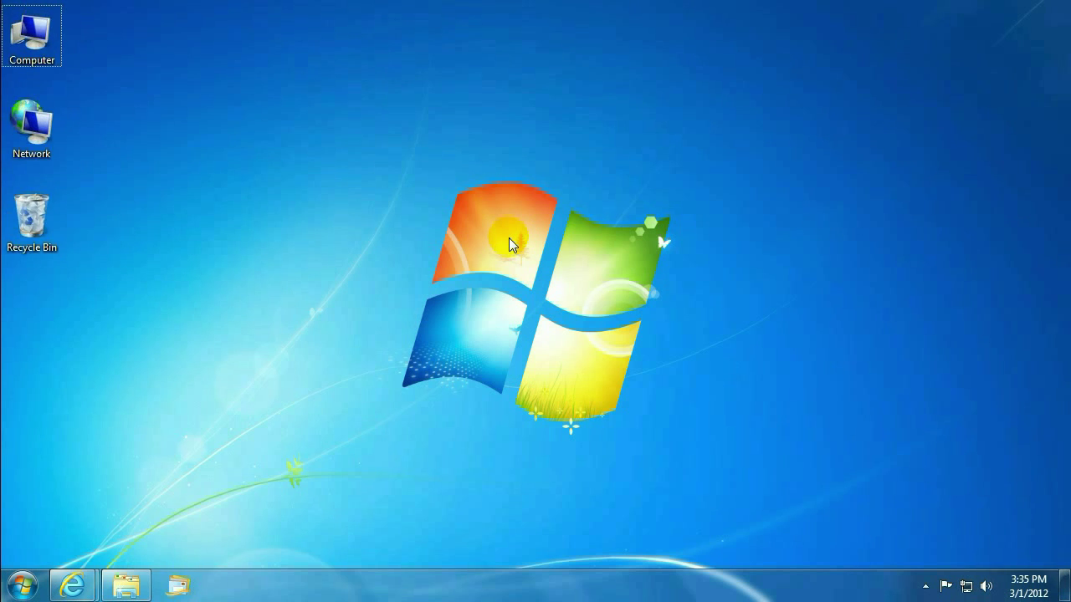
{"action": "scroll", "coordinate": [510, 243], "scroll_direction": "up", "scroll_amount": 1}
{"action": "scroll", "coordinate": [509, 243], "scroll_direction": "up", "scroll_amount": 1}
{"action": "scroll", "coordinate": [509, 243], "scroll_direction": "up", "scroll_amount": 1}
{"action": "scroll", "coordinate": [508, 242], "scroll_direction": "down", "scroll_amount": 2}
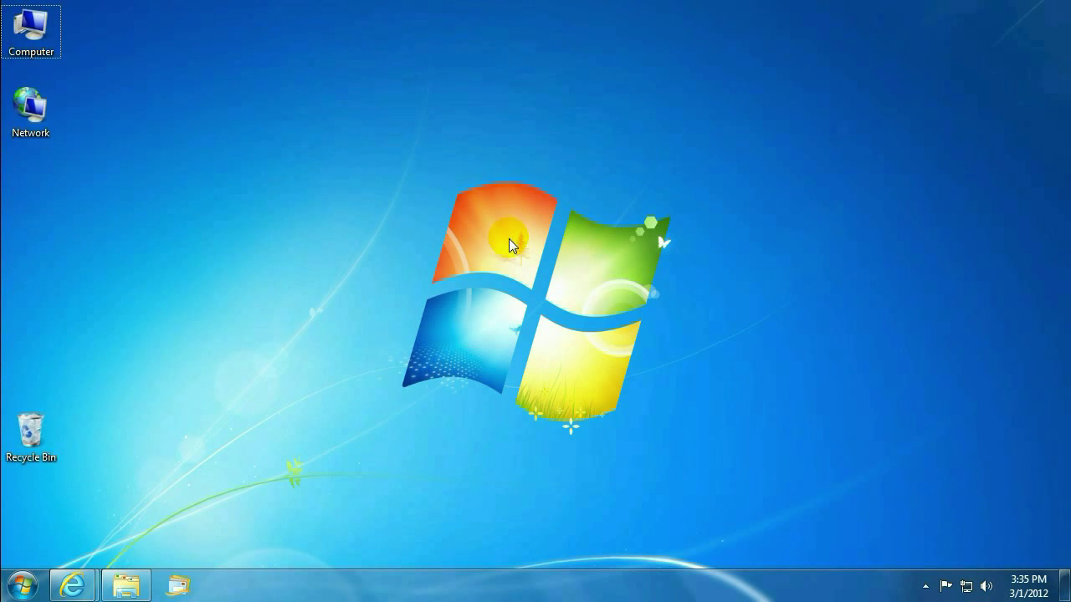
{"action": "scroll", "coordinate": [509, 242], "scroll_direction": "up", "scroll_amount": 1}
{"action": "scroll", "coordinate": [509, 242], "scroll_direction": "down", "scroll_amount": 2}
{"action": "scroll", "coordinate": [508, 243], "scroll_direction": "down", "scroll_amount": 2}
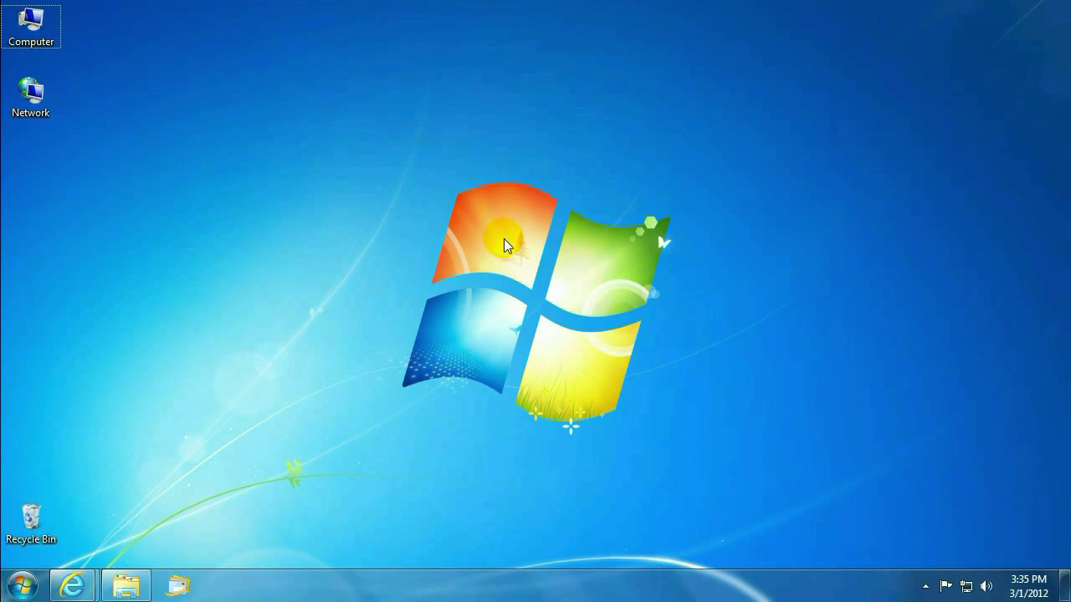
{"action": "scroll", "coordinate": [503, 242], "scroll_direction": "up", "scroll_amount": 1}
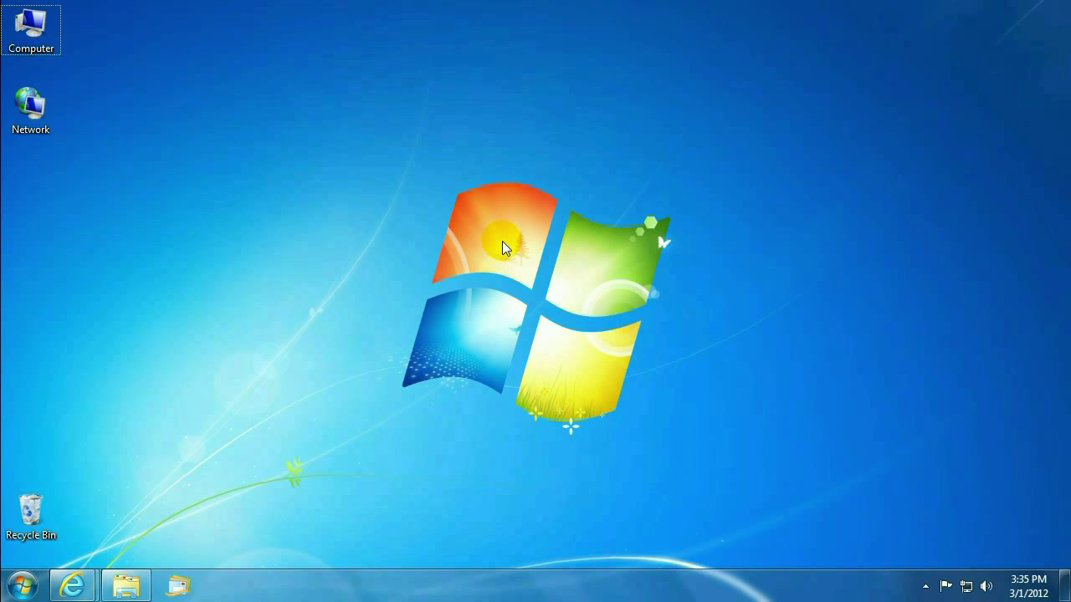